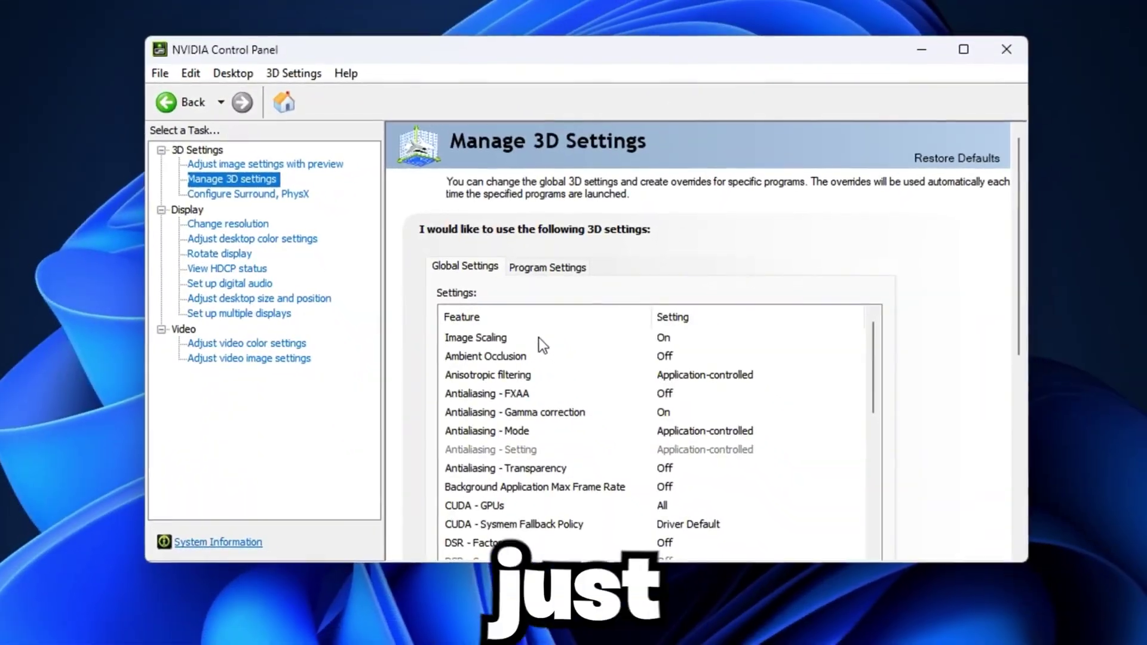
- Scroll to the Power plan dropdown in Quick CPU and pick Ultimate Performance
scroll(541, 358, "down", 2)
scroll(568, 448, "down", 1)
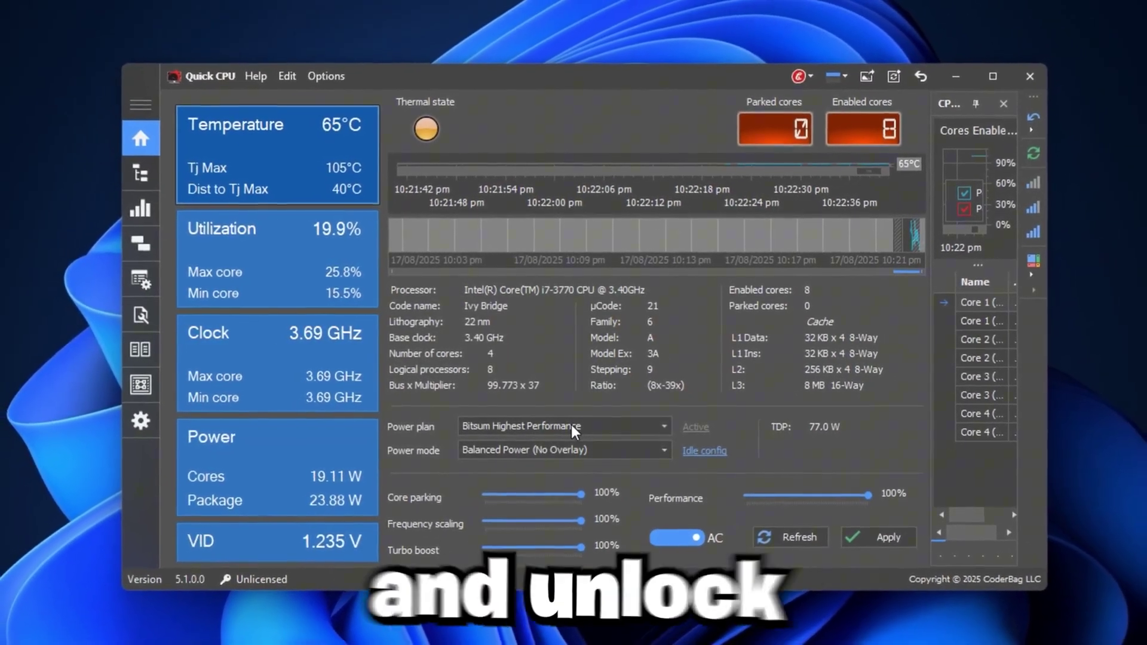
left_click(568, 424)
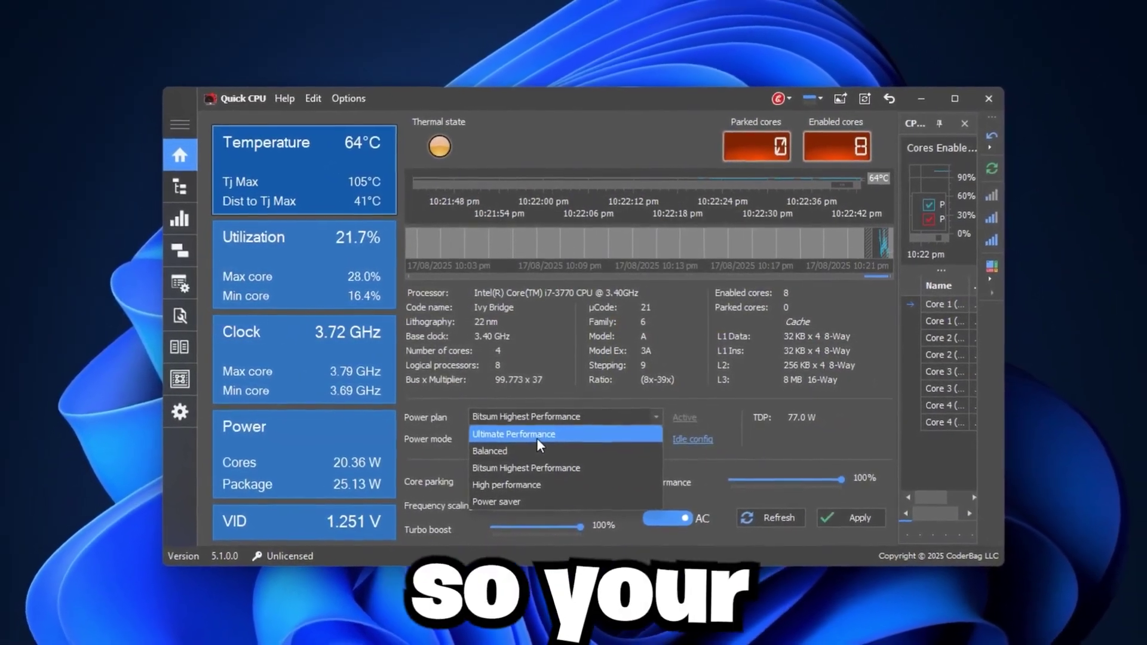
left_click(536, 435)
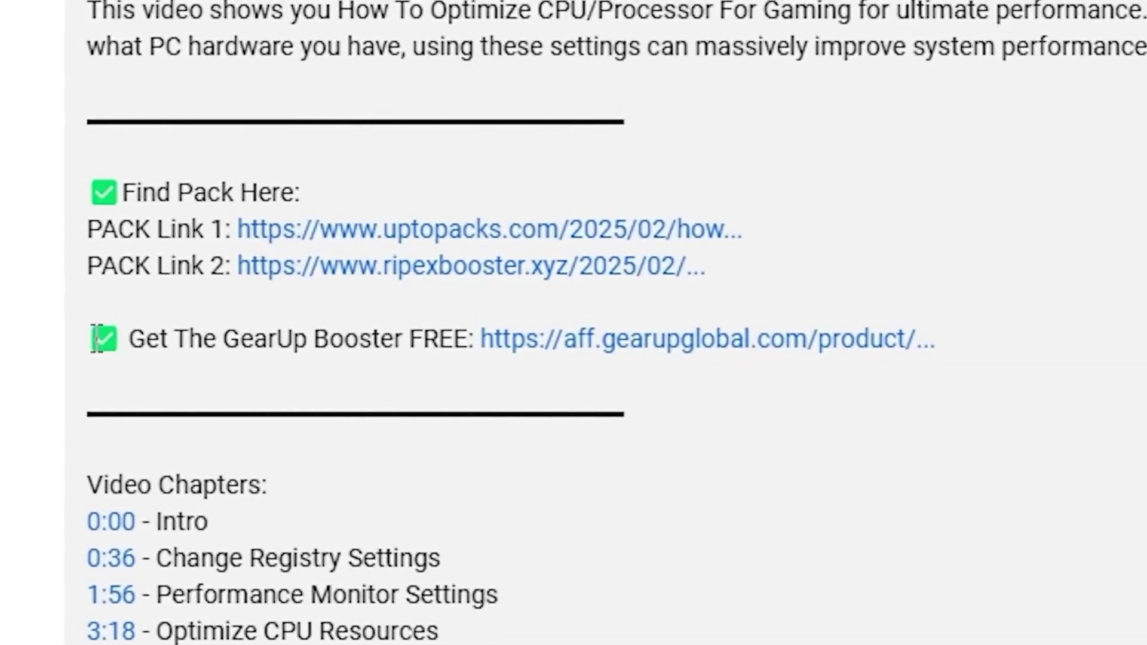
- Highlight the GearUp Booster line in the video description
left_click_drag(93, 355, 956, 359)
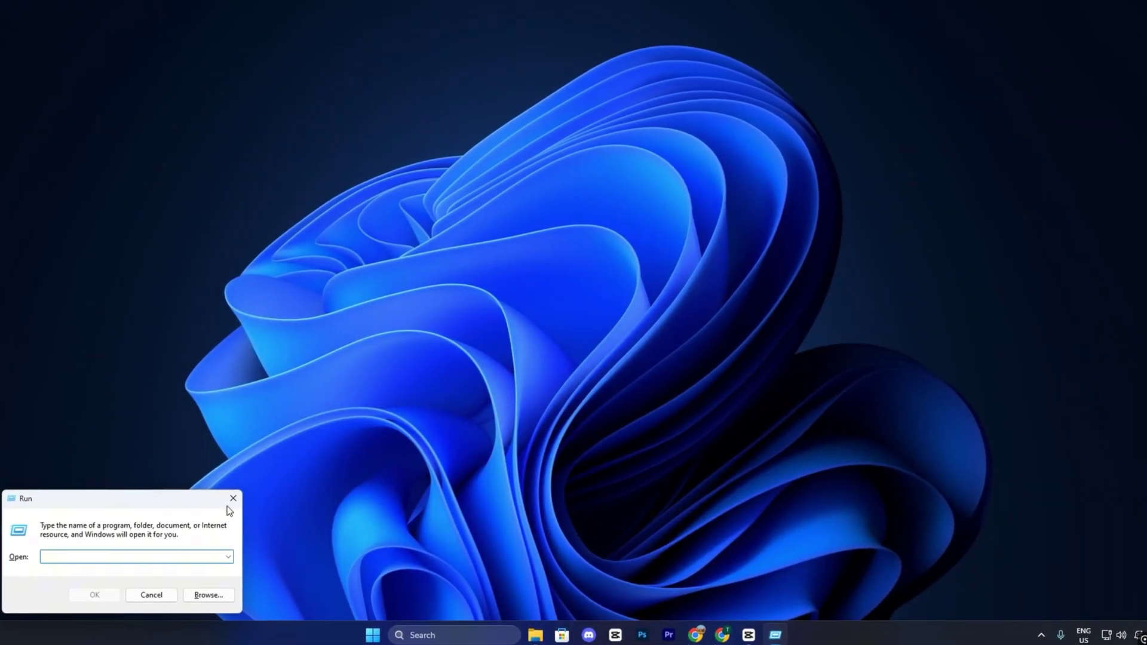
- Launch gpedit.msc and browse to Administrative Templates > System > Power Management > Power Throttling Settings
left_click_drag(153, 505, 552, 287)
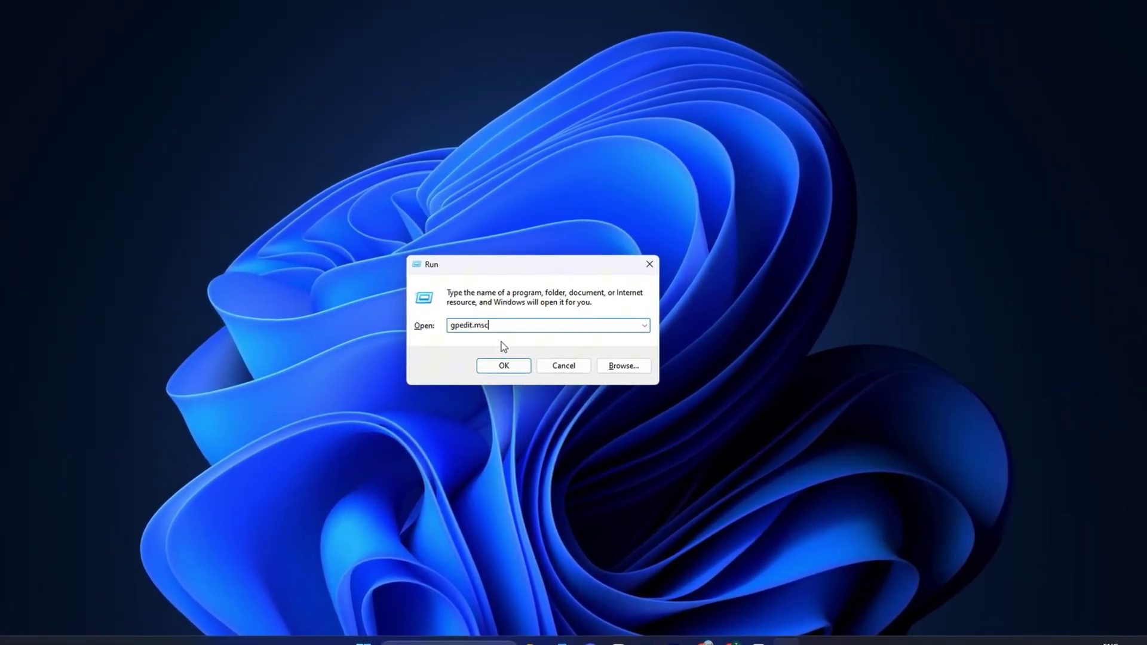
left_click(487, 366)
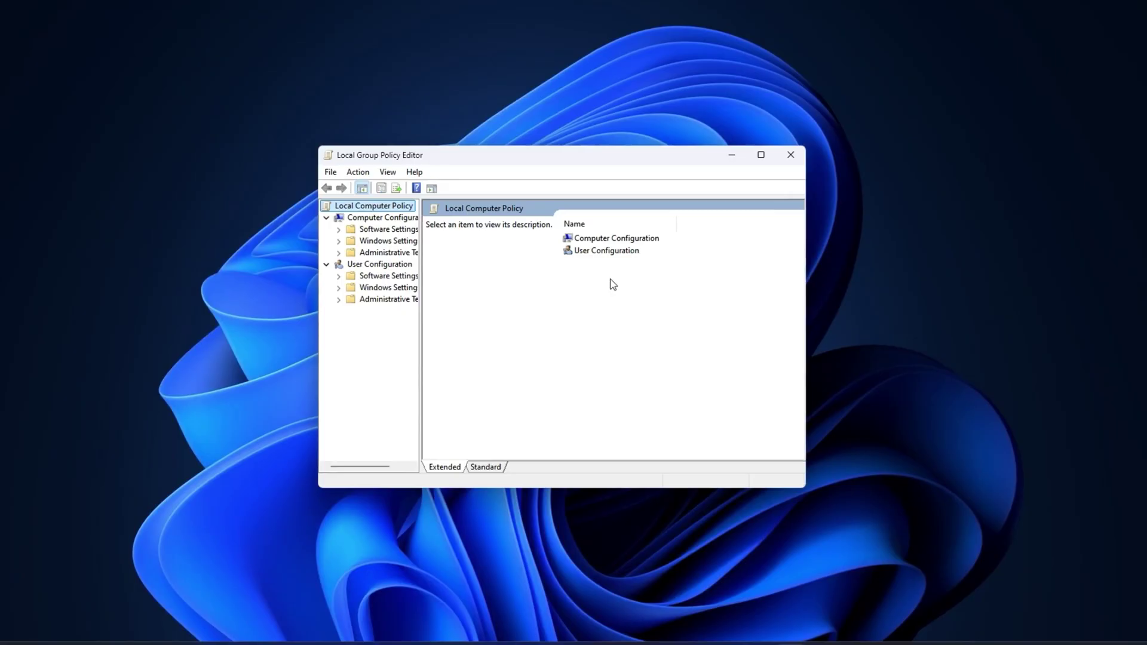
double_click(593, 239)
double_click(585, 260)
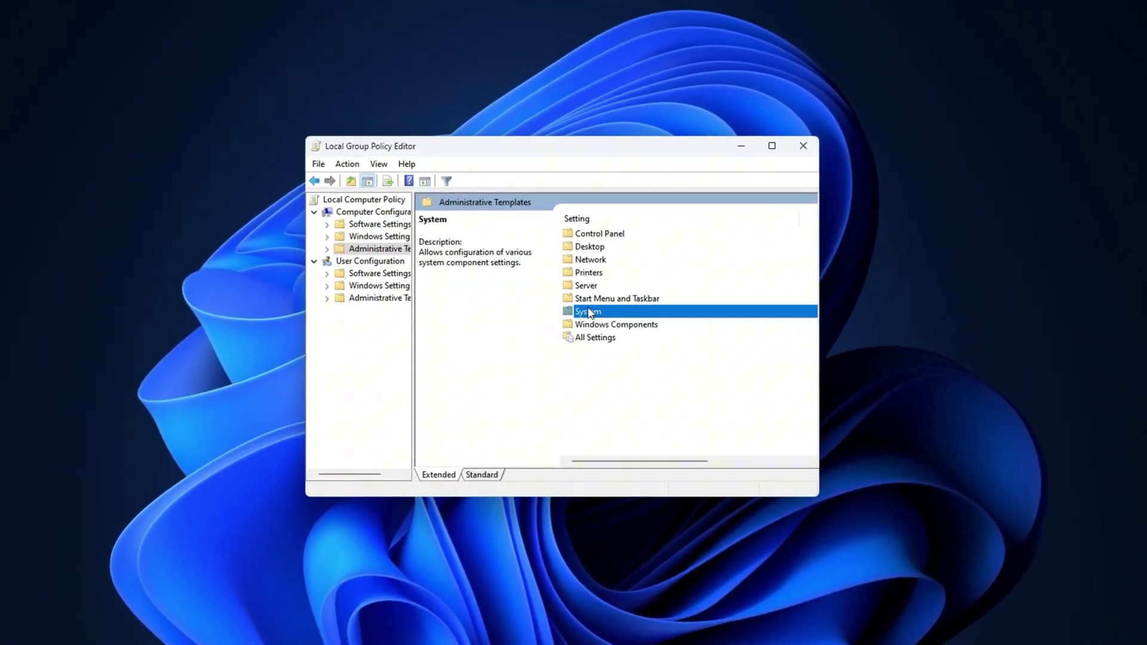
double_click(587, 311)
scroll(600, 357, "down", 8)
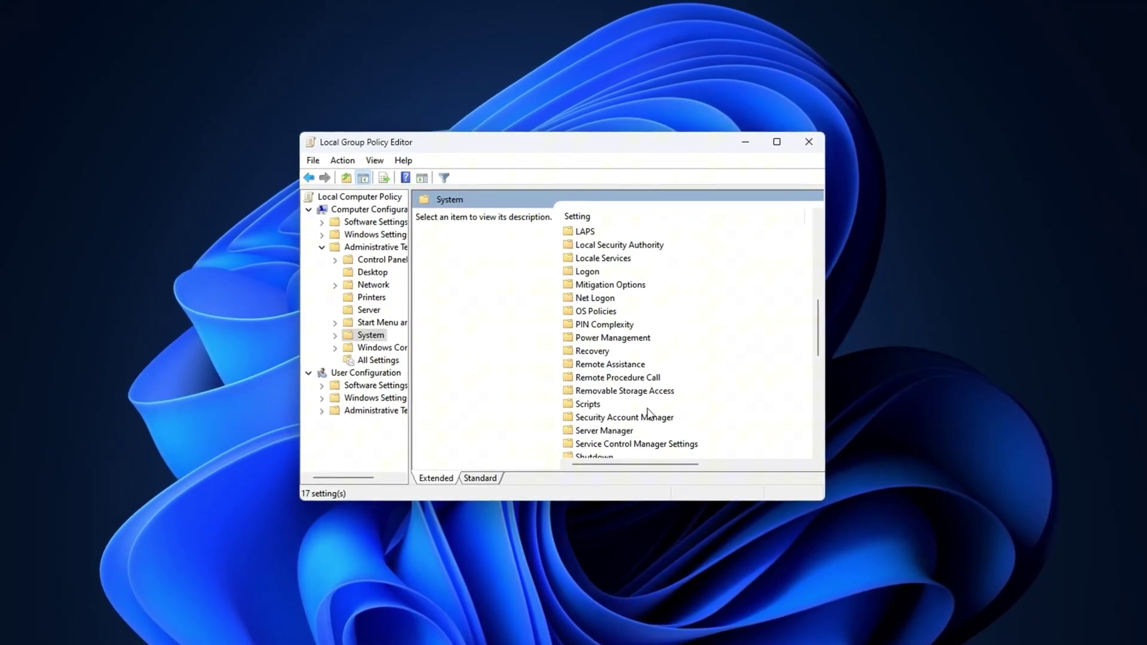
double_click(613, 337)
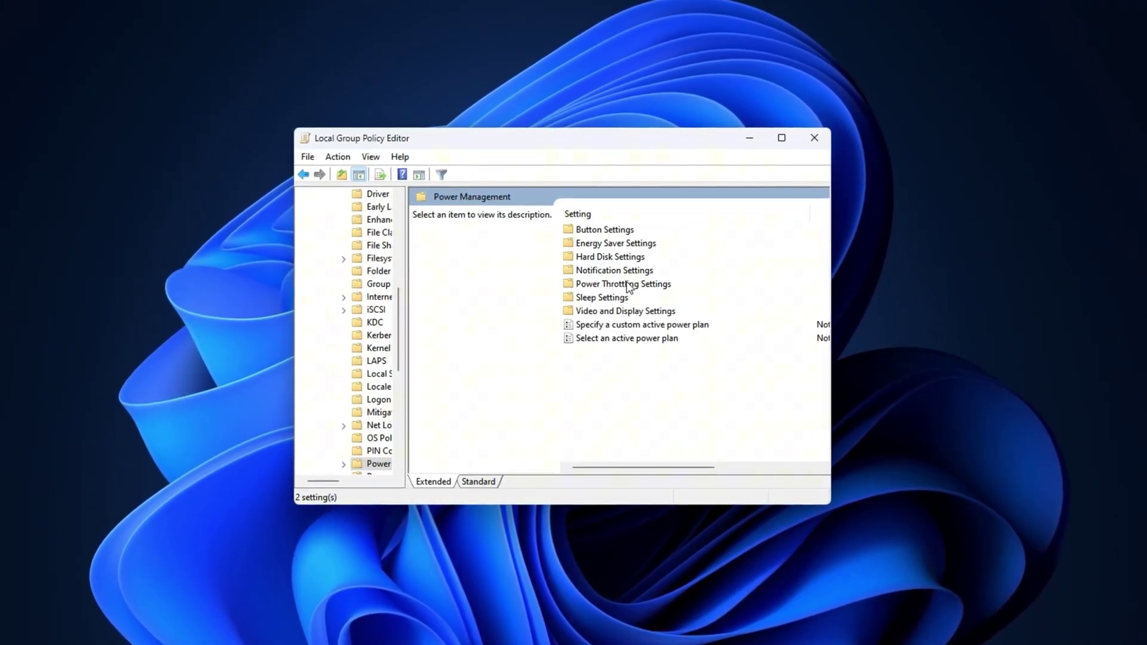
double_click(612, 286)
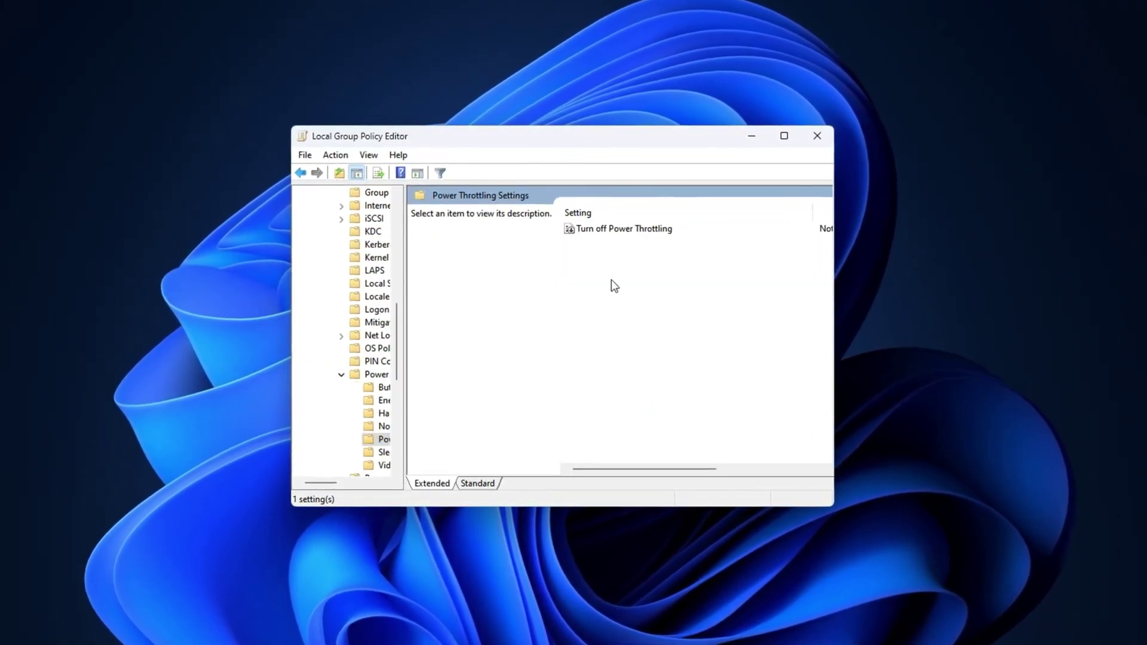
- Set the Turn off Power Throttling policy to Enabled and apply it
left_click(609, 237)
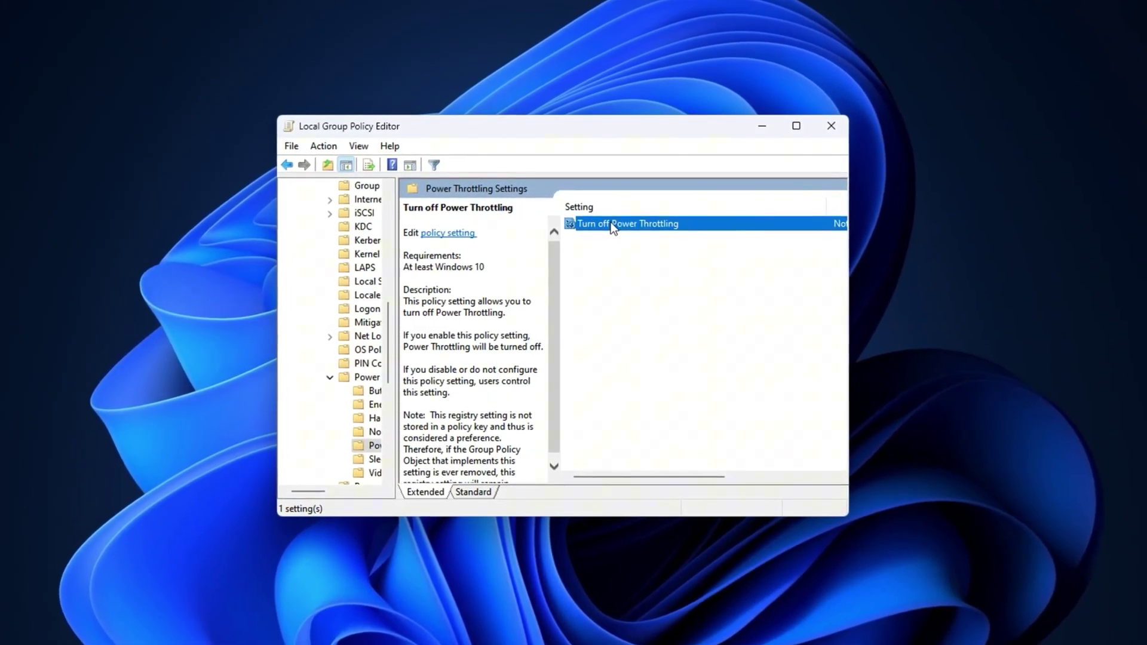
double_click(611, 227)
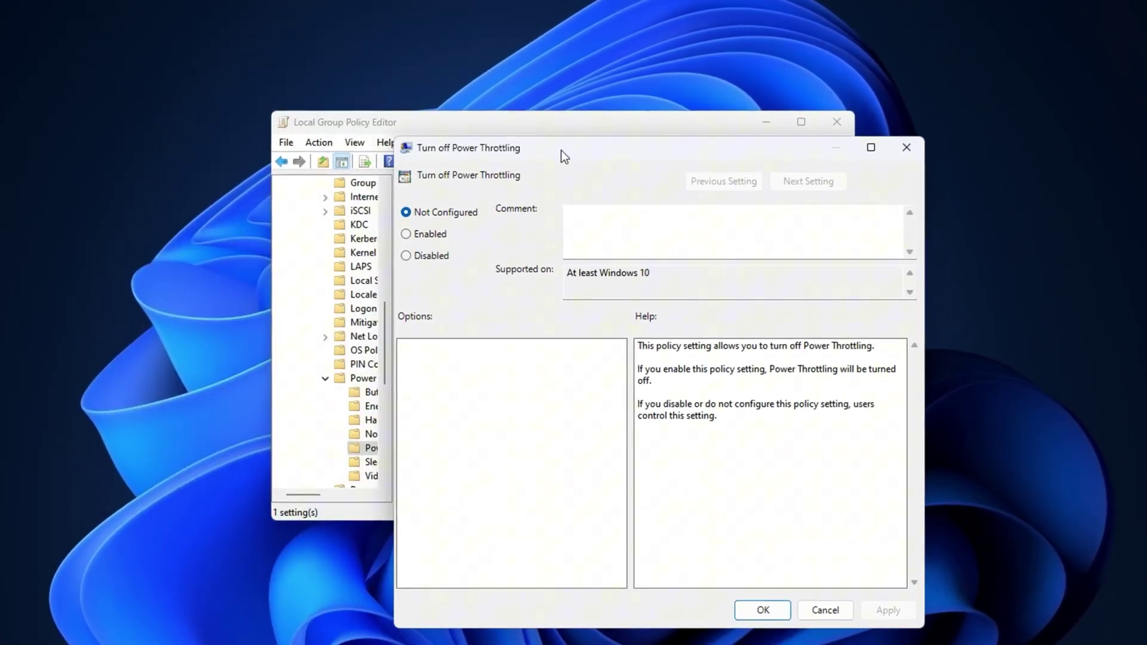
left_click(430, 238)
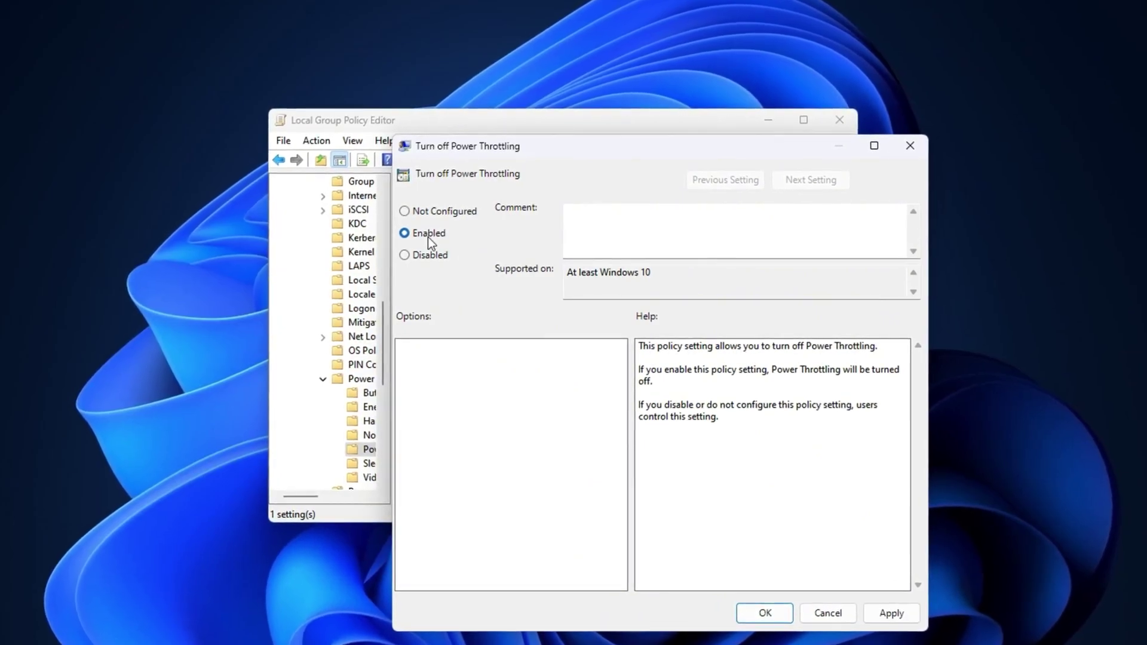
left_click(894, 617)
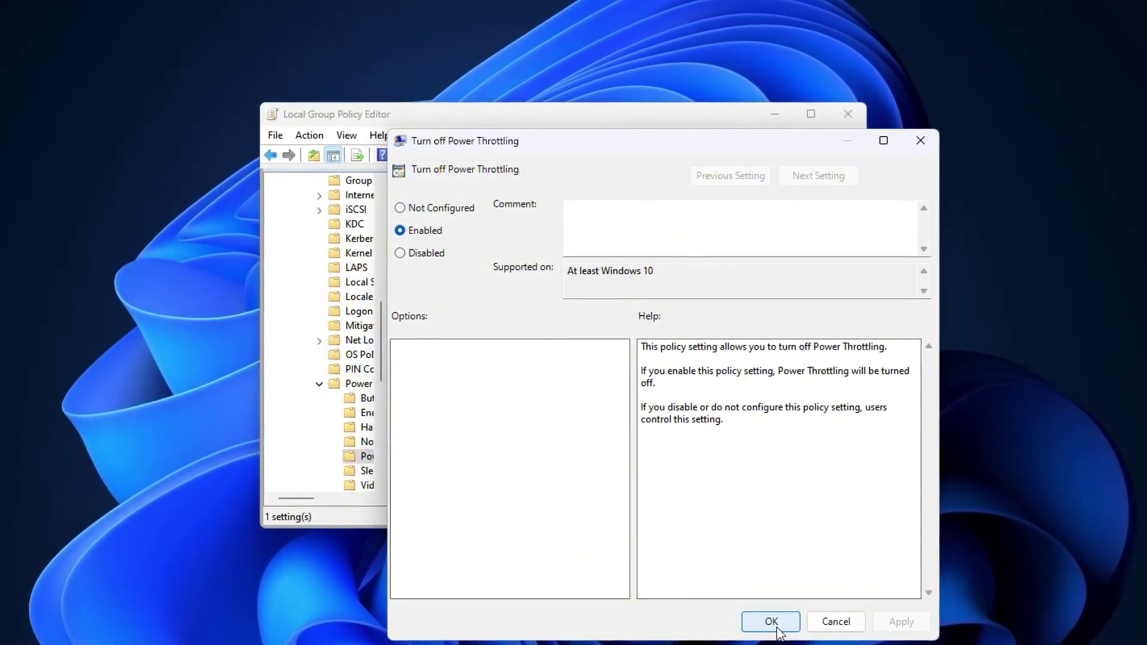
- Confirm the enabled Turn off Power Throttling policy with OK
left_click(767, 617)
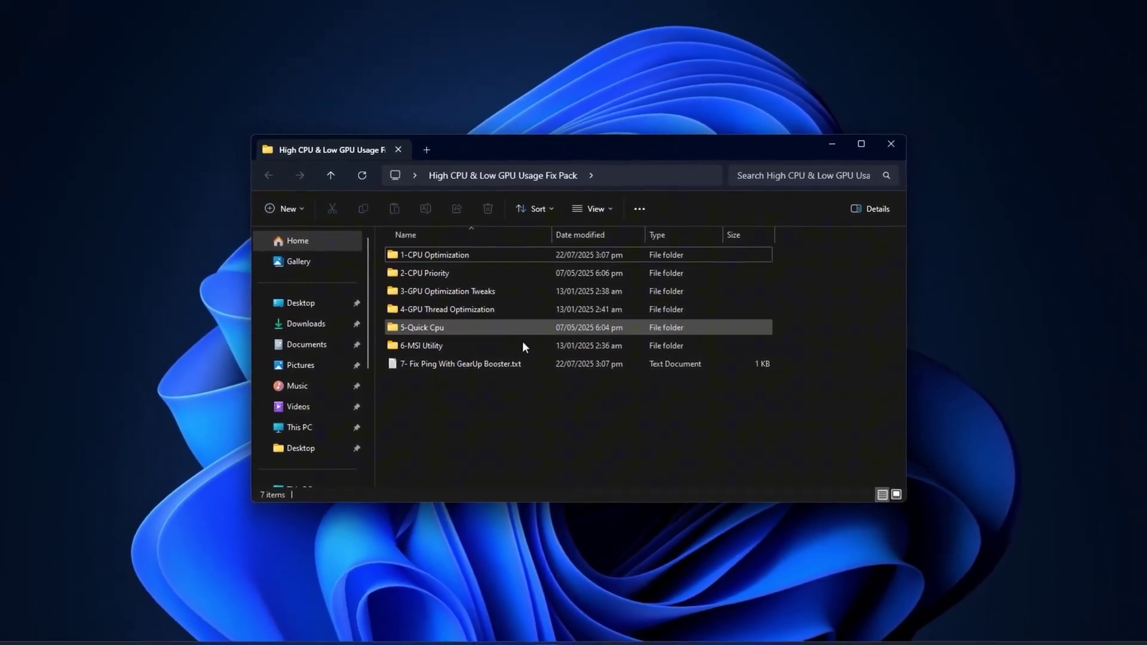
- Scroll through the hasnztweaks.com page in Chrome, then close the browser
left_click(740, 639)
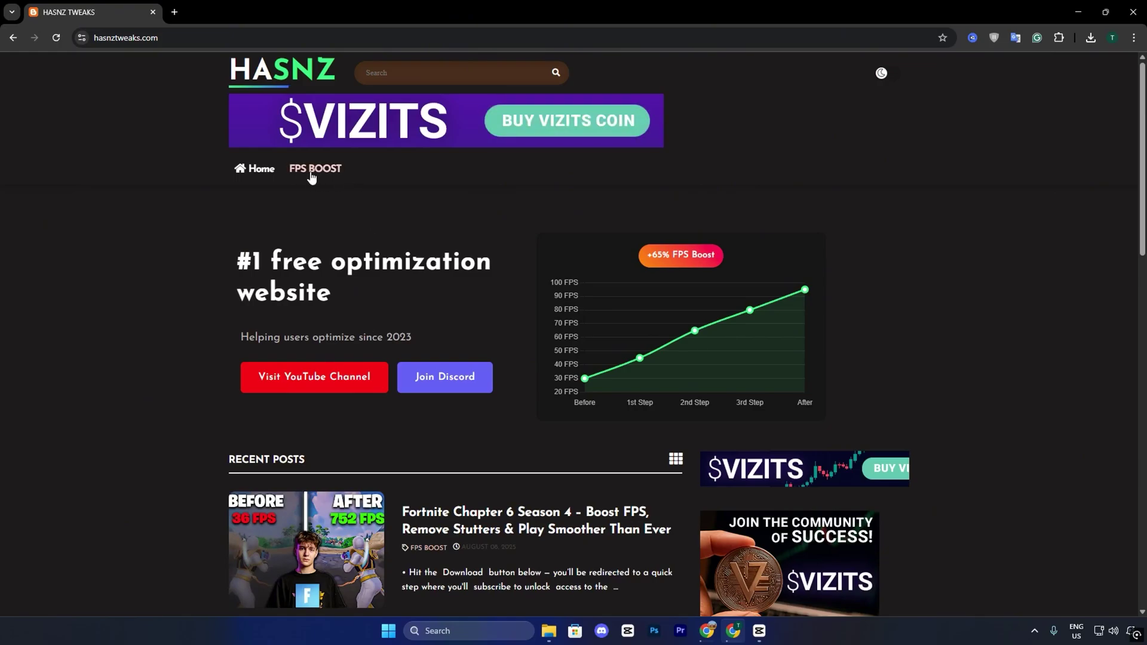
scroll(411, 351, "down", 4)
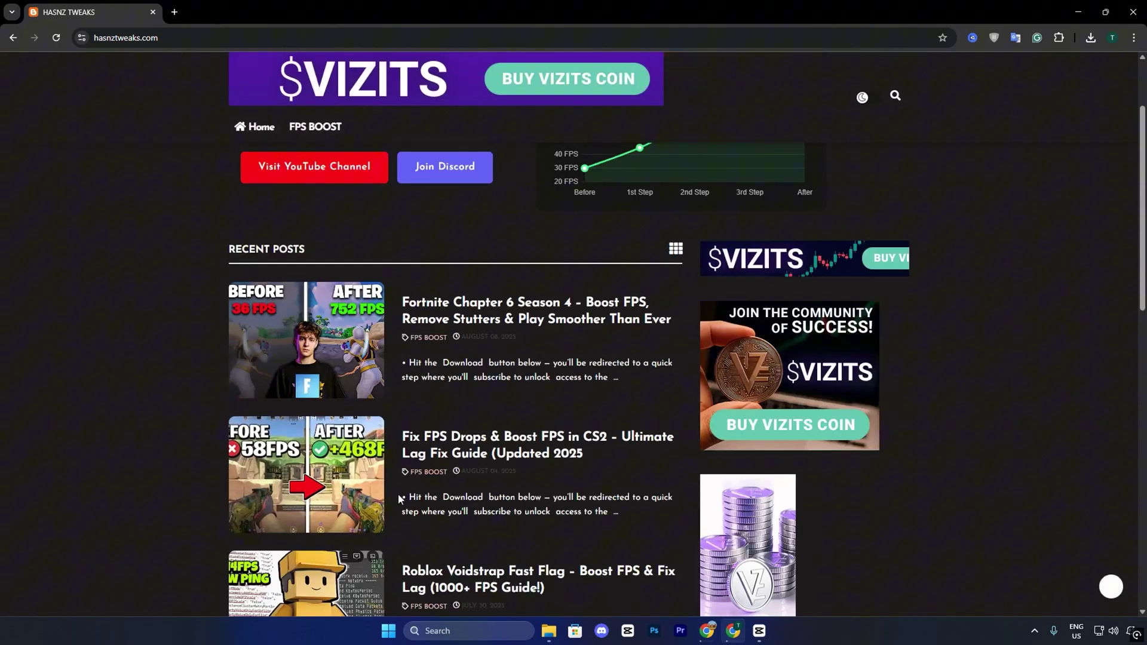
scroll(401, 499, "down", 3)
scroll(454, 448, "up", 4)
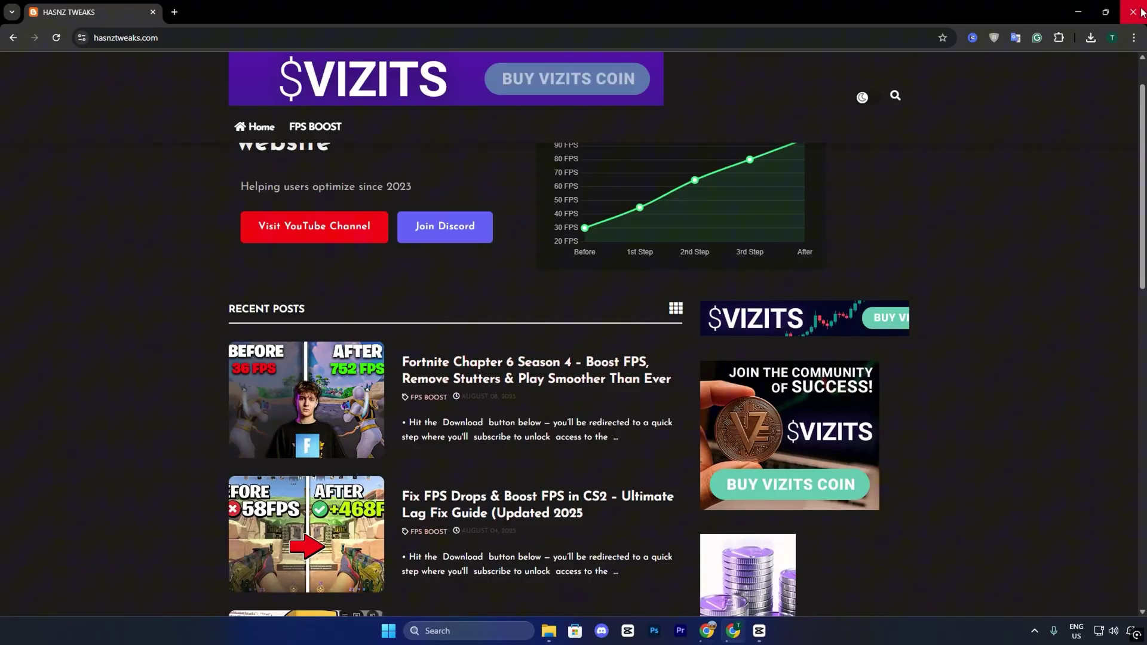
left_click(1133, 12)
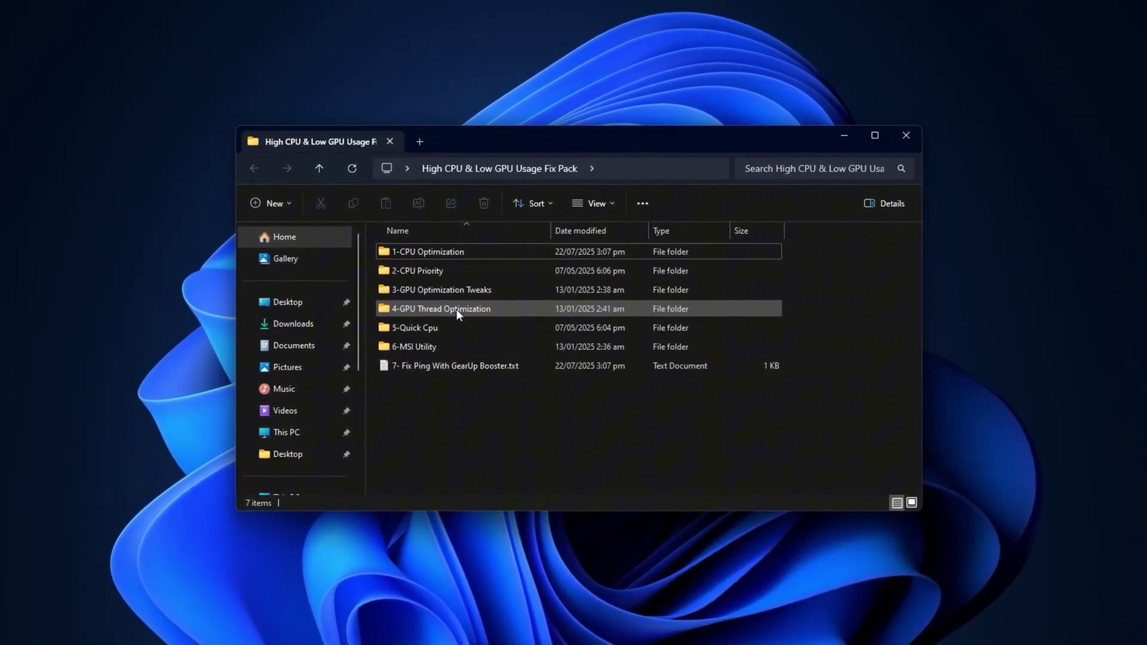
- Open the 1-CPU Optimization folder and select all four .reg files, then deselect them
left_click(487, 253)
double_click(489, 249)
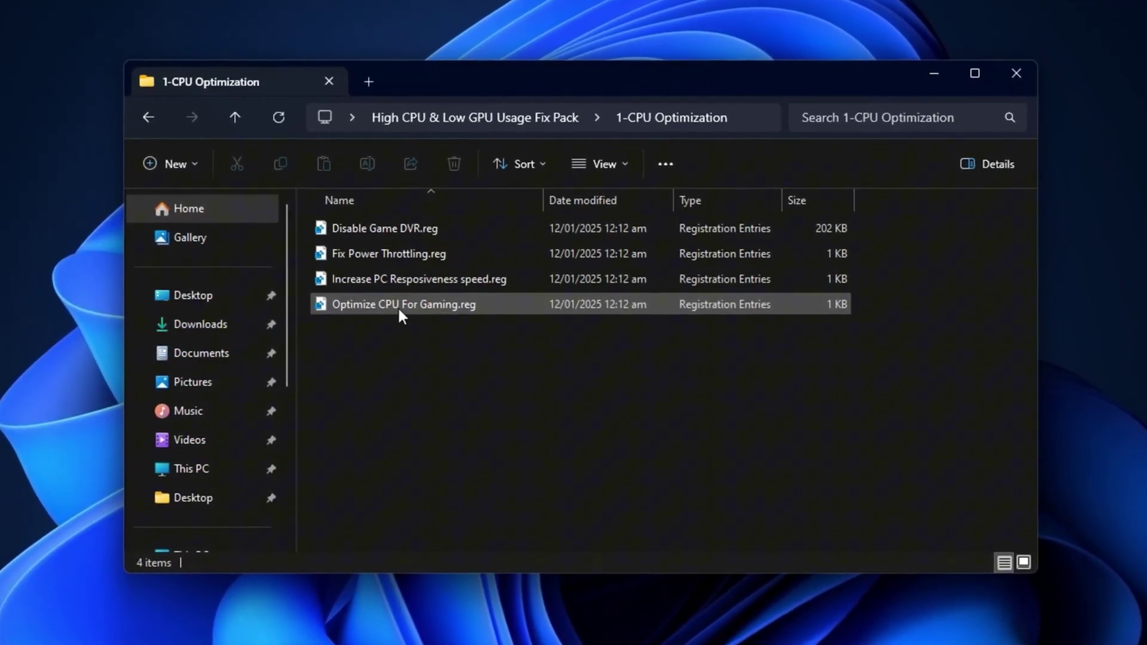
key("ctrl+a")
left_click(399, 345)
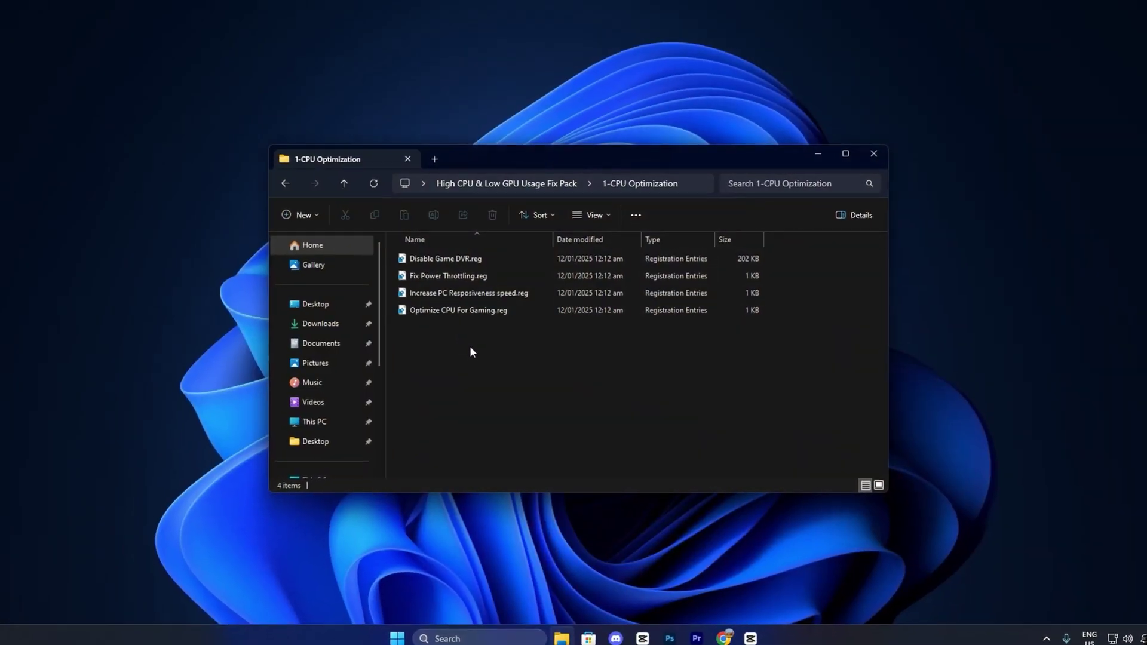
- Browse into 2-CPU Priority > INTEL, select Intel Priority.reg, then go back up
key("BackSpace")
double_click(452, 276)
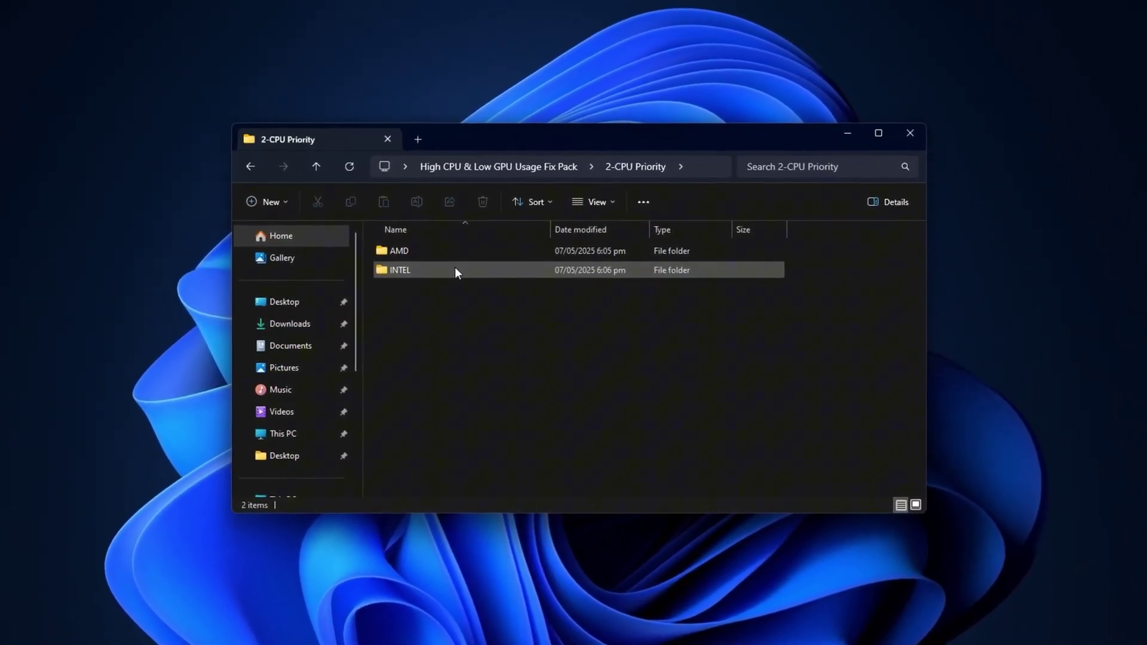
left_click(447, 271)
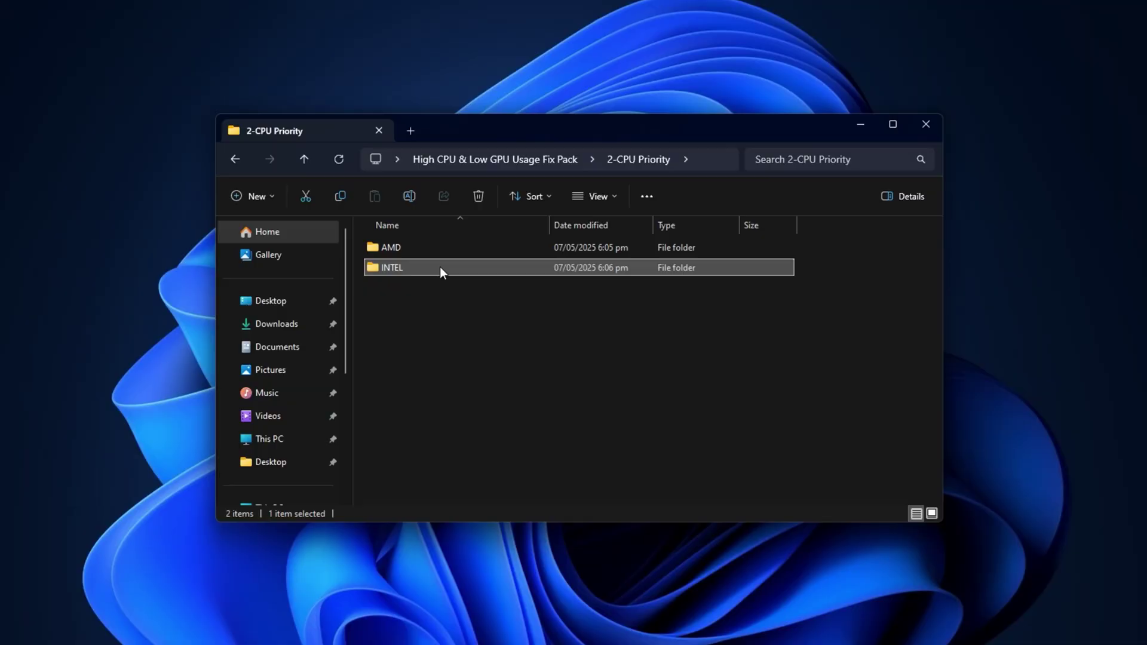
double_click(440, 267)
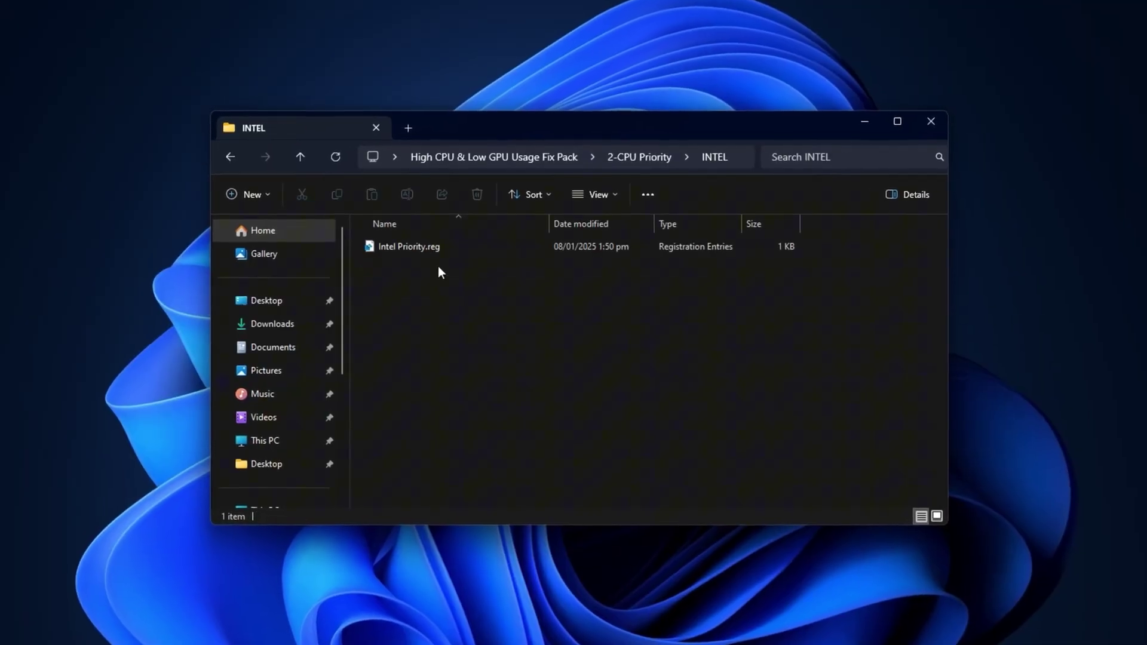
left_click(419, 248)
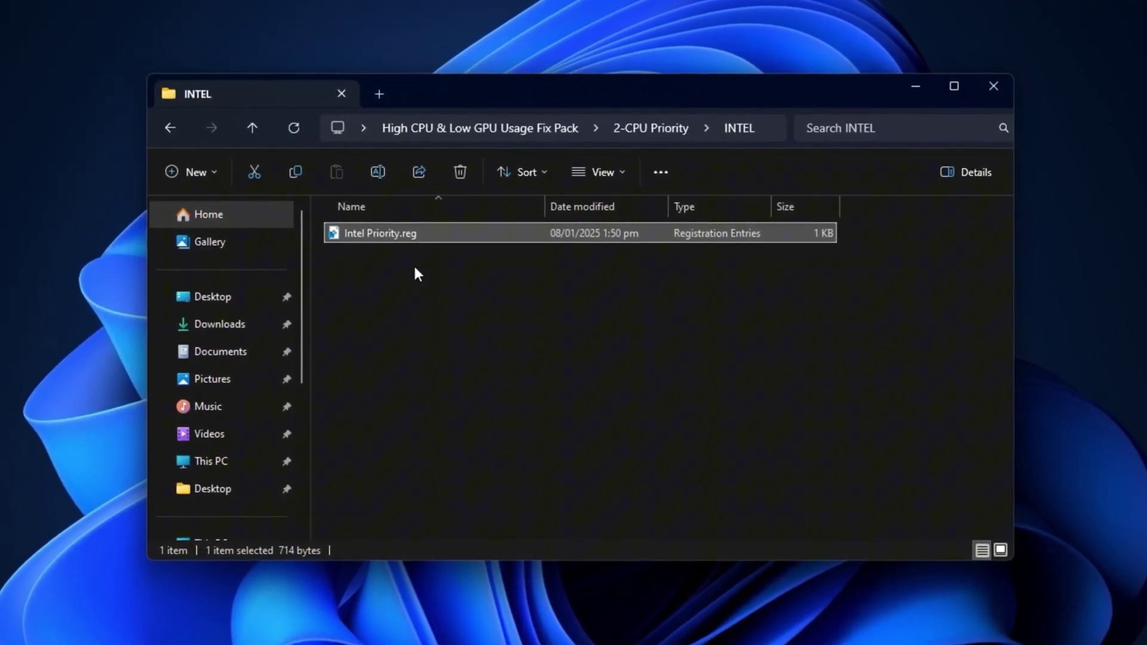
key("alt+Left")
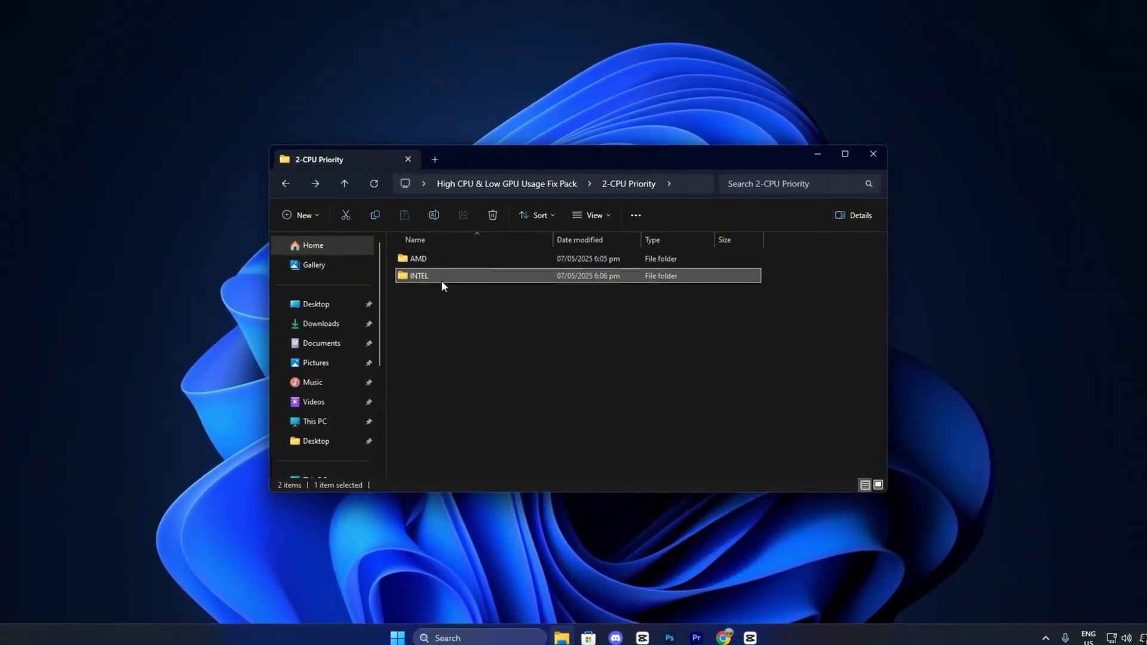
- Open 3-GPU Optimization Tweaks and select Gaming Optimizations, Low-Med and Med-High Optimization .reg files
key("alt+Left")
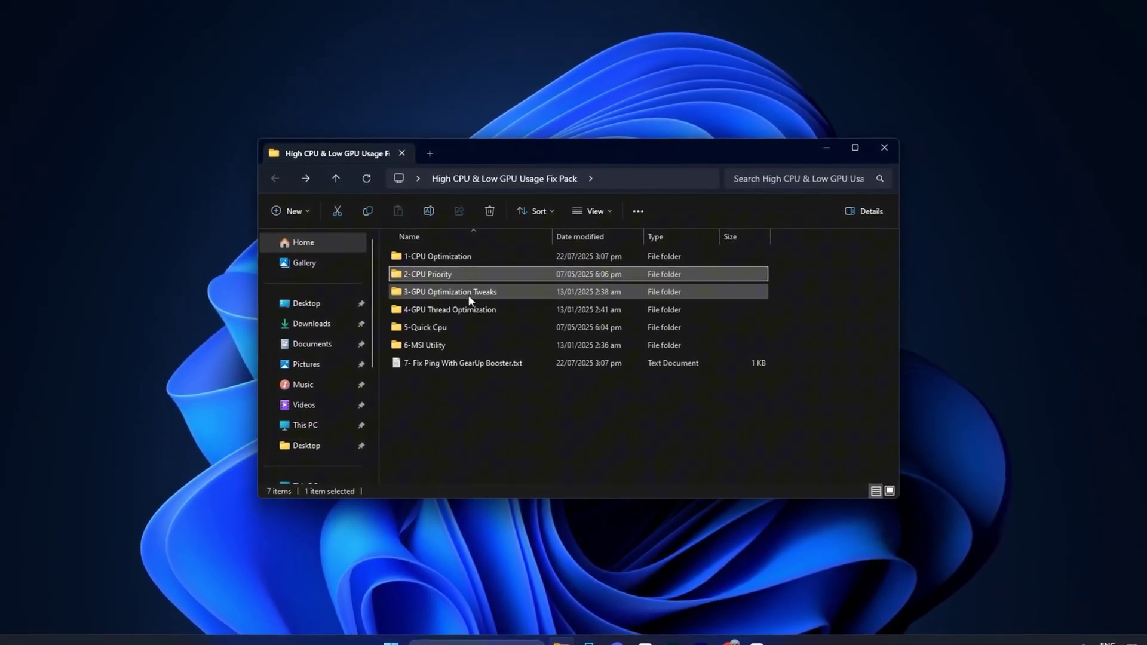
double_click(468, 294)
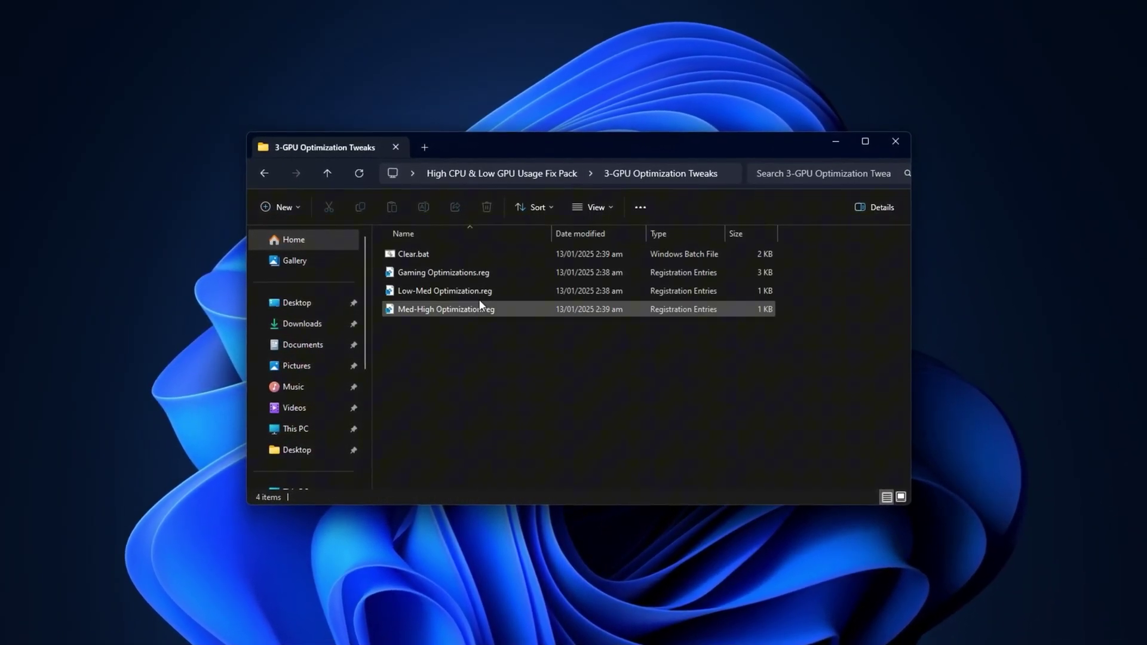
left_click(451, 273)
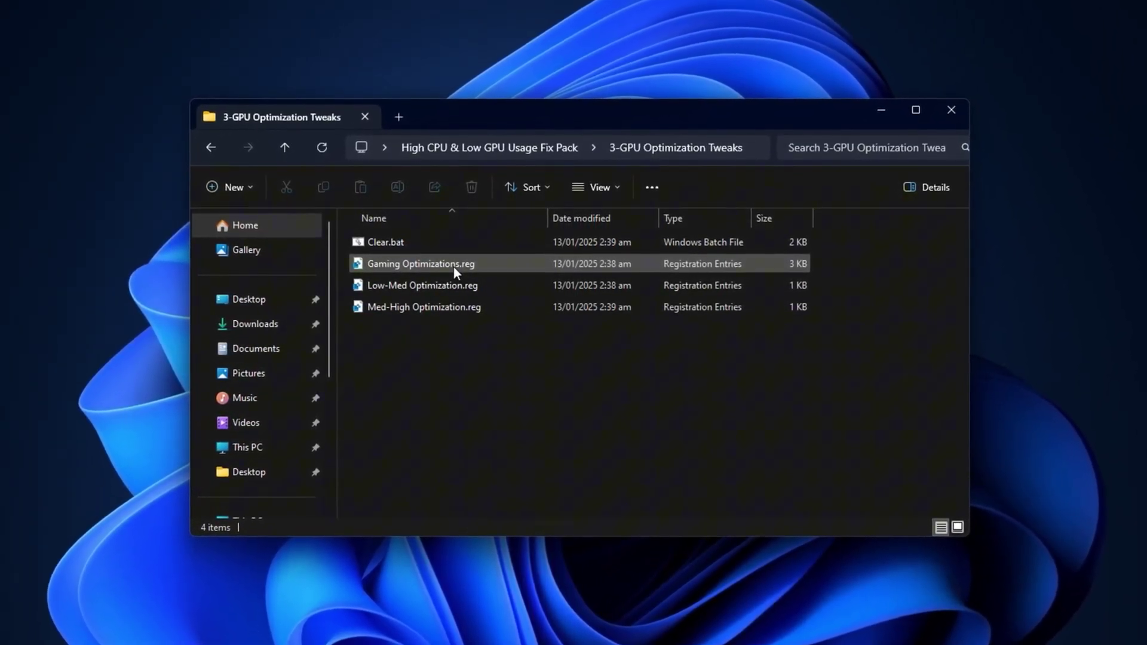
left_click(425, 283)
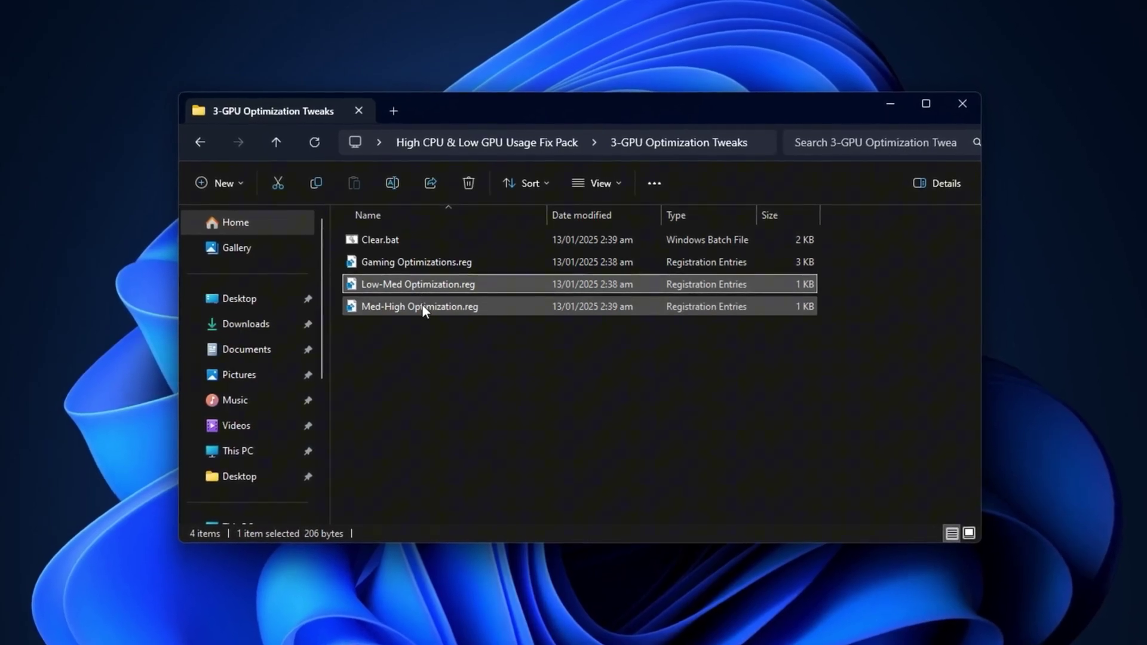
left_click(420, 307)
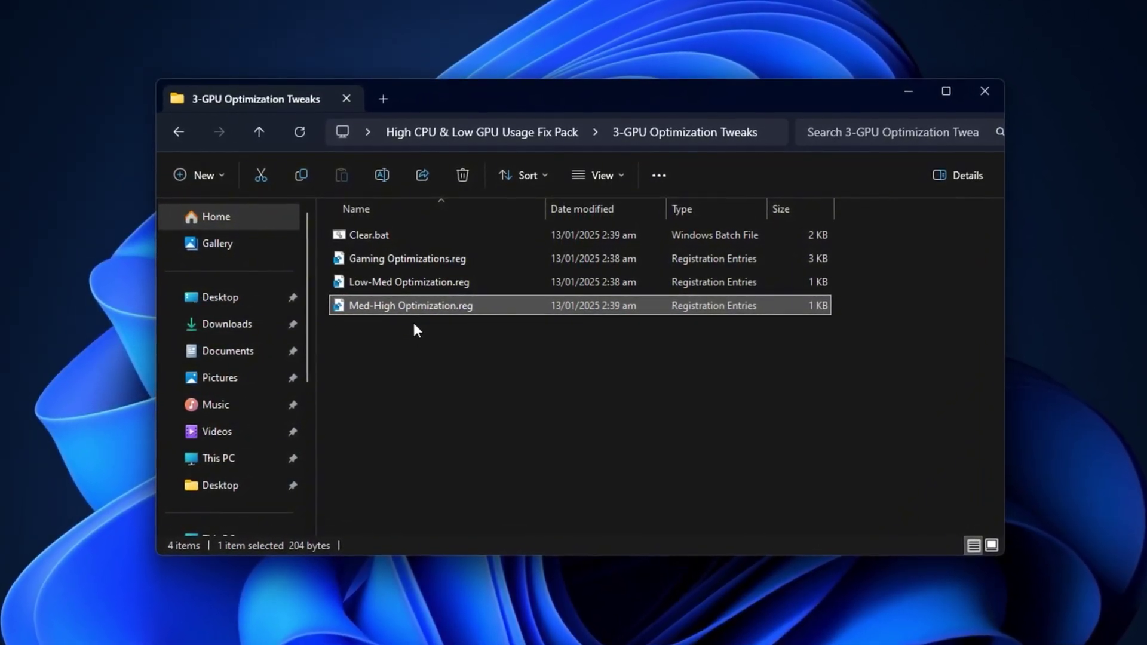
left_click(429, 285)
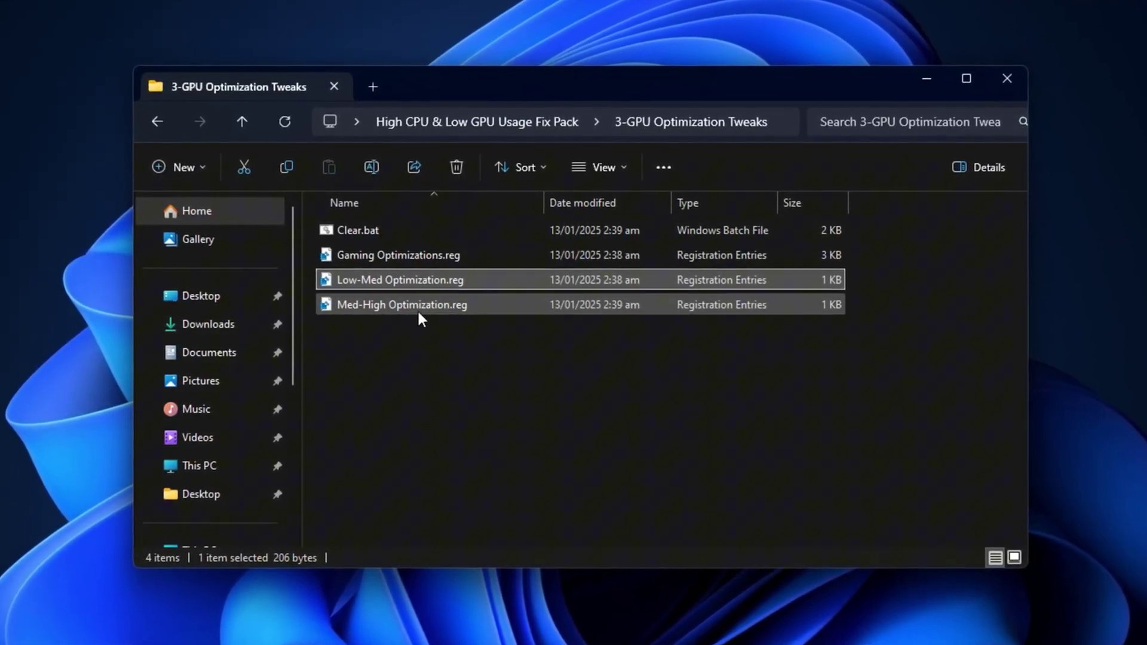
left_click(418, 311)
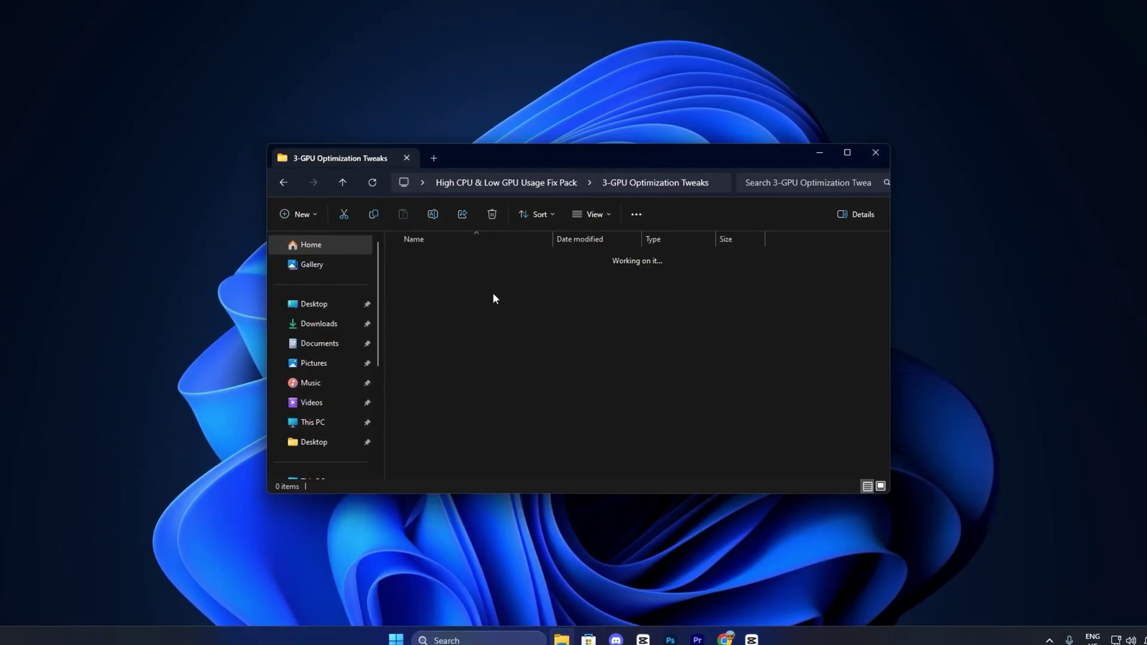
- Open 4-GPU Thread Optimization and select, then deselect, NVIDIA Thread Priority.reg
key("alt+Left")
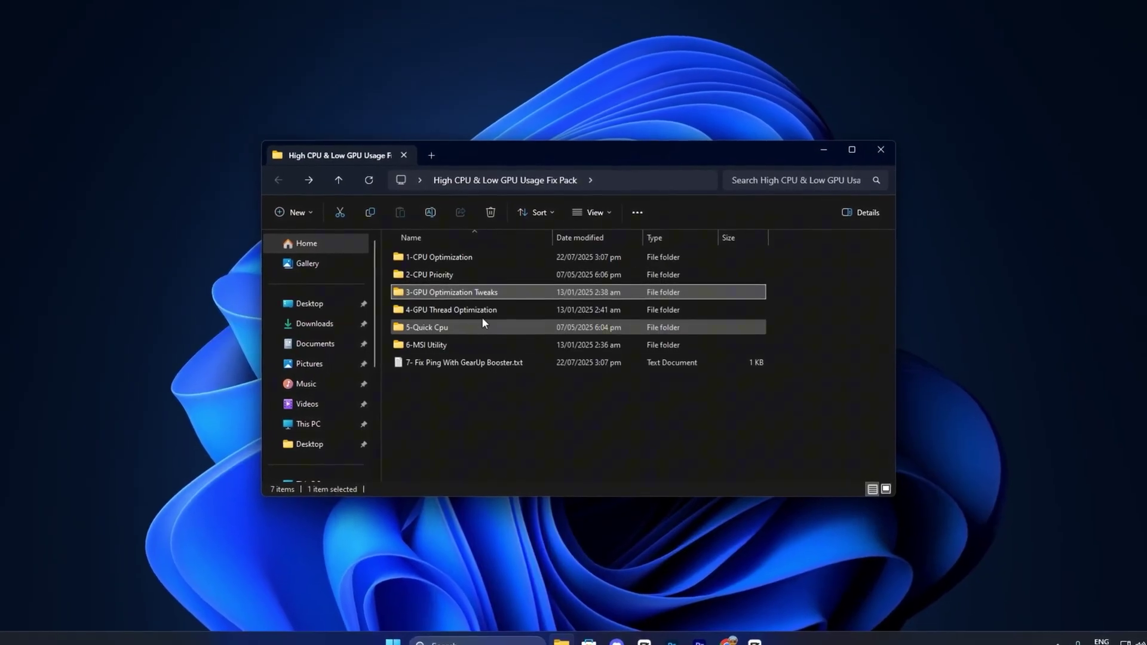
double_click(474, 305)
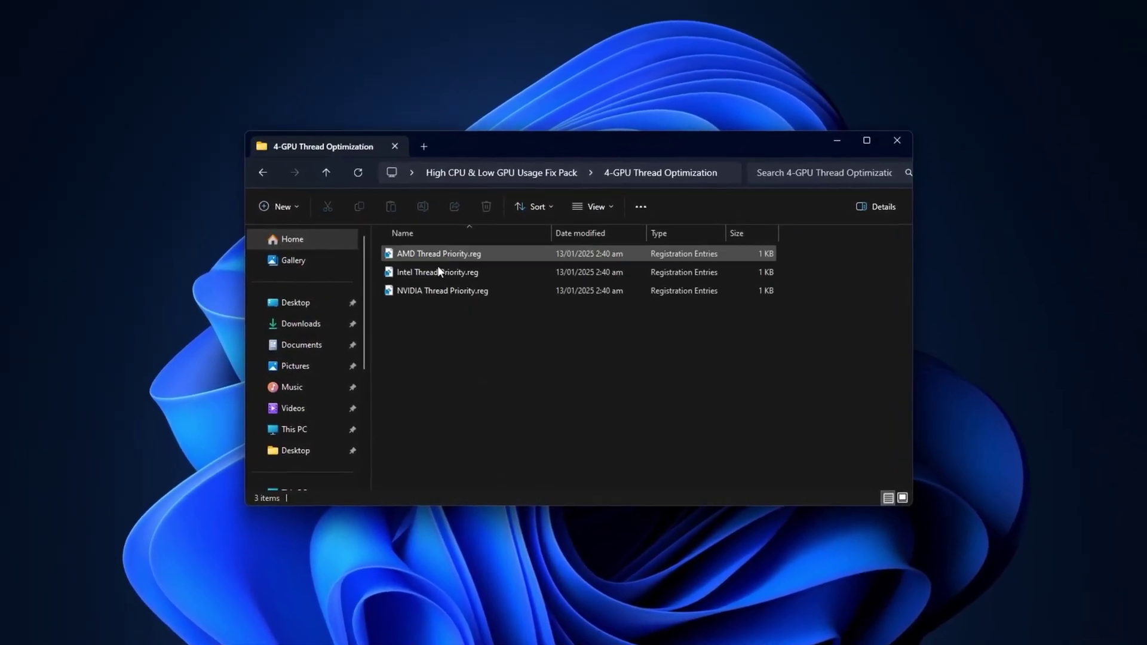
left_click(463, 290)
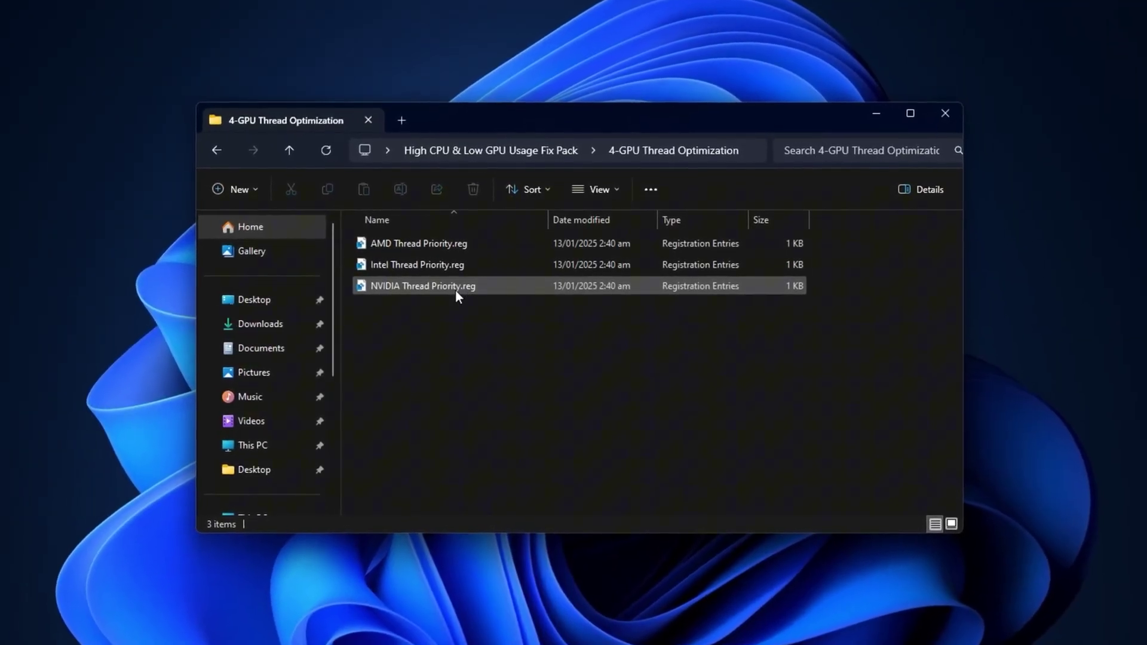
left_click(448, 305)
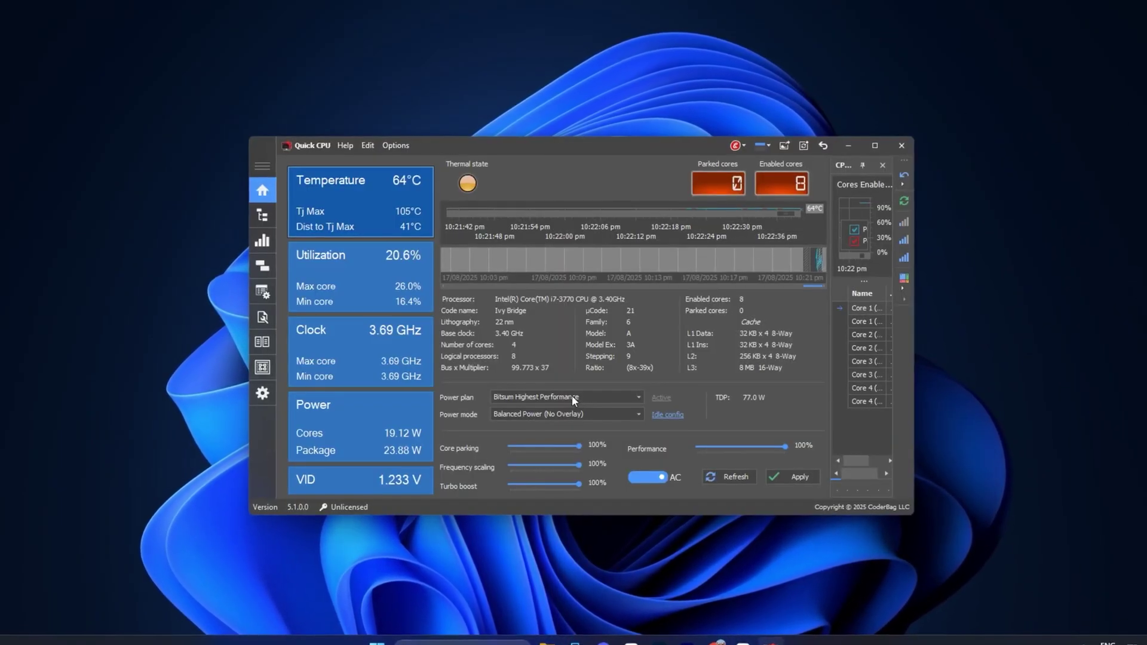
- Choose Ultimate Performance in Quick CPU, review All Controls, then minimize the window
left_click(571, 397)
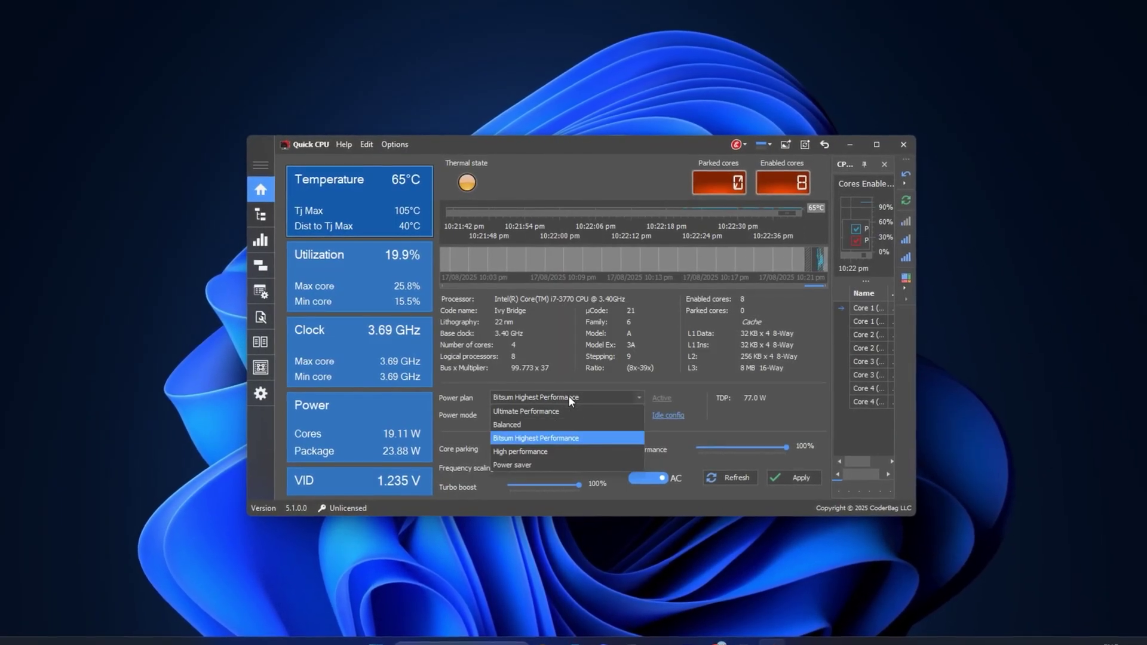
left_click(543, 414)
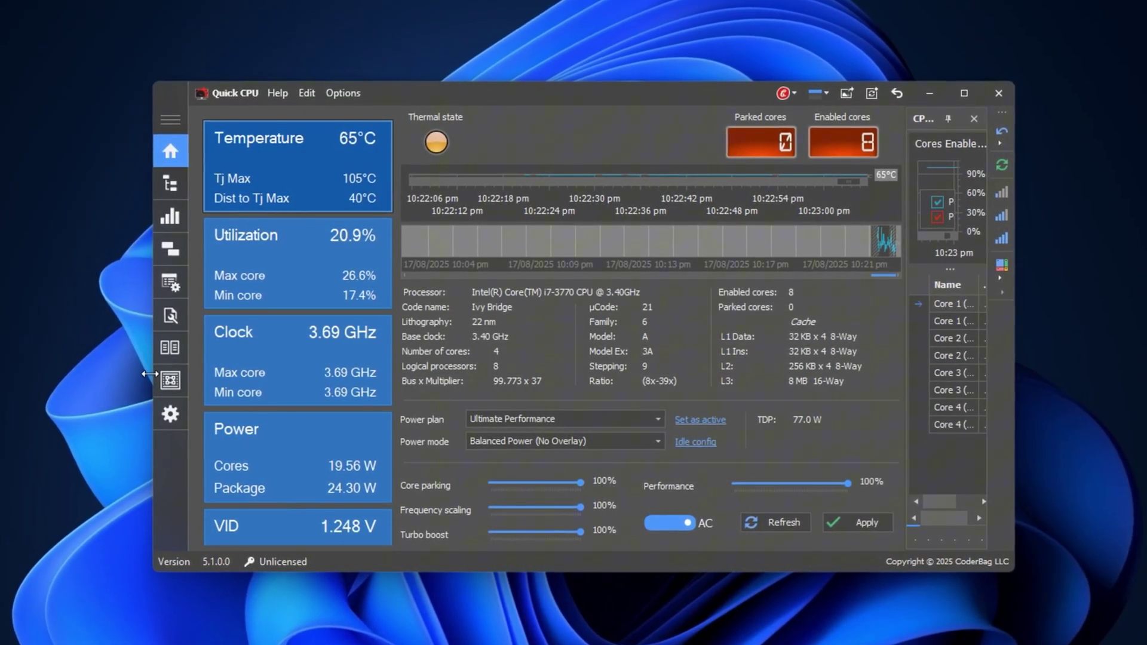
left_click(169, 381)
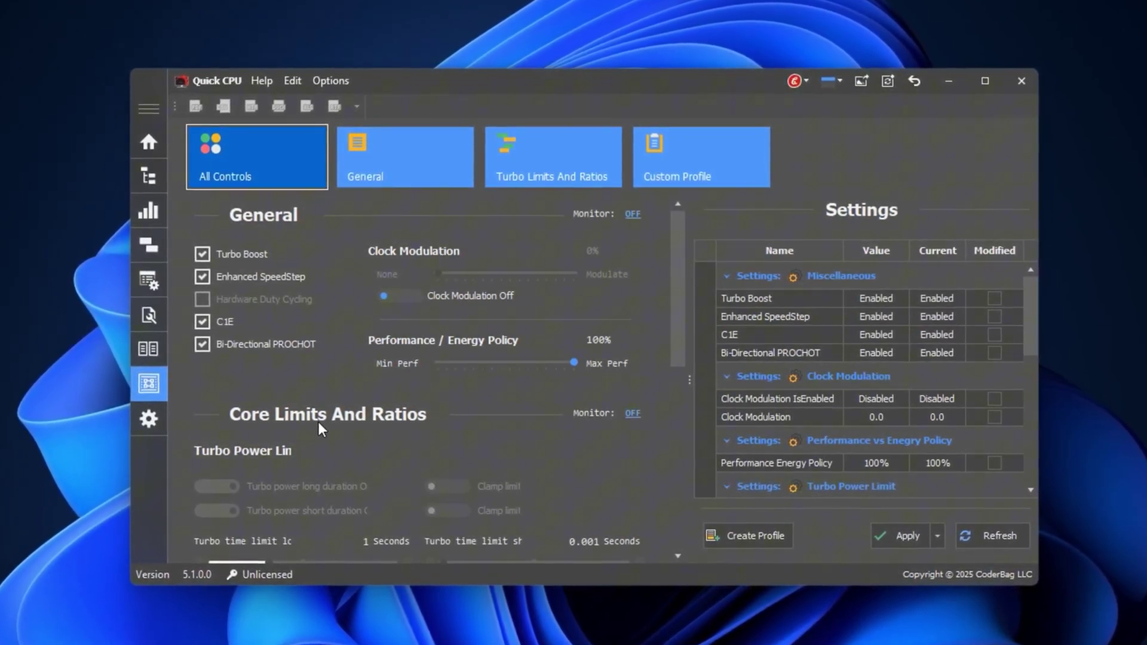
scroll(321, 429, "down", 3)
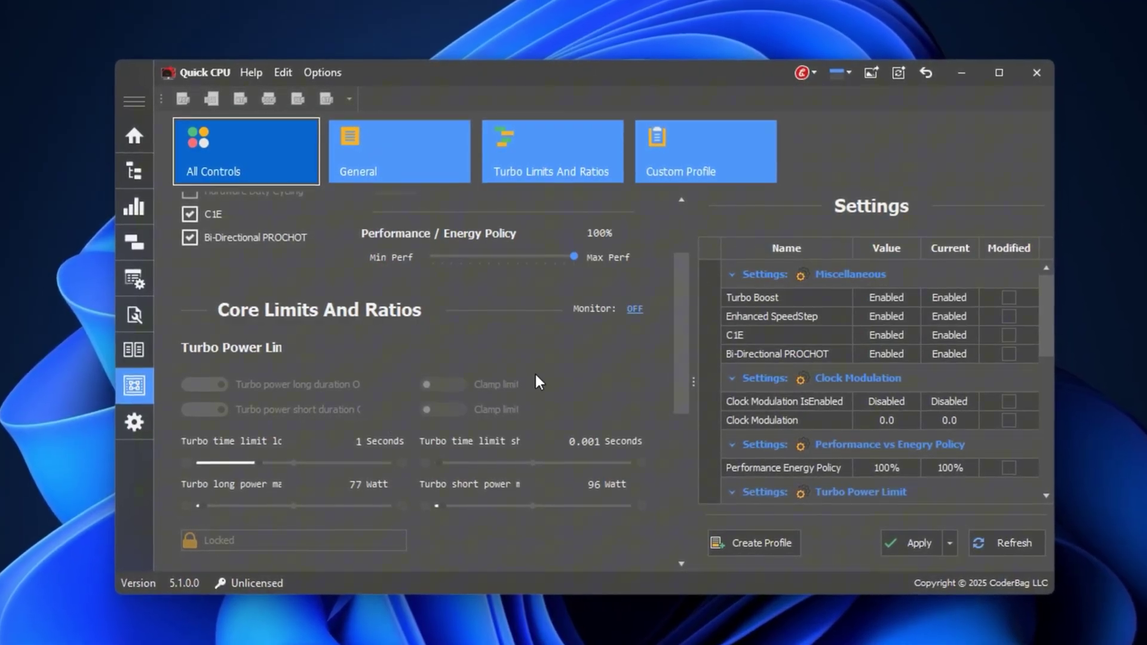
left_click(969, 80)
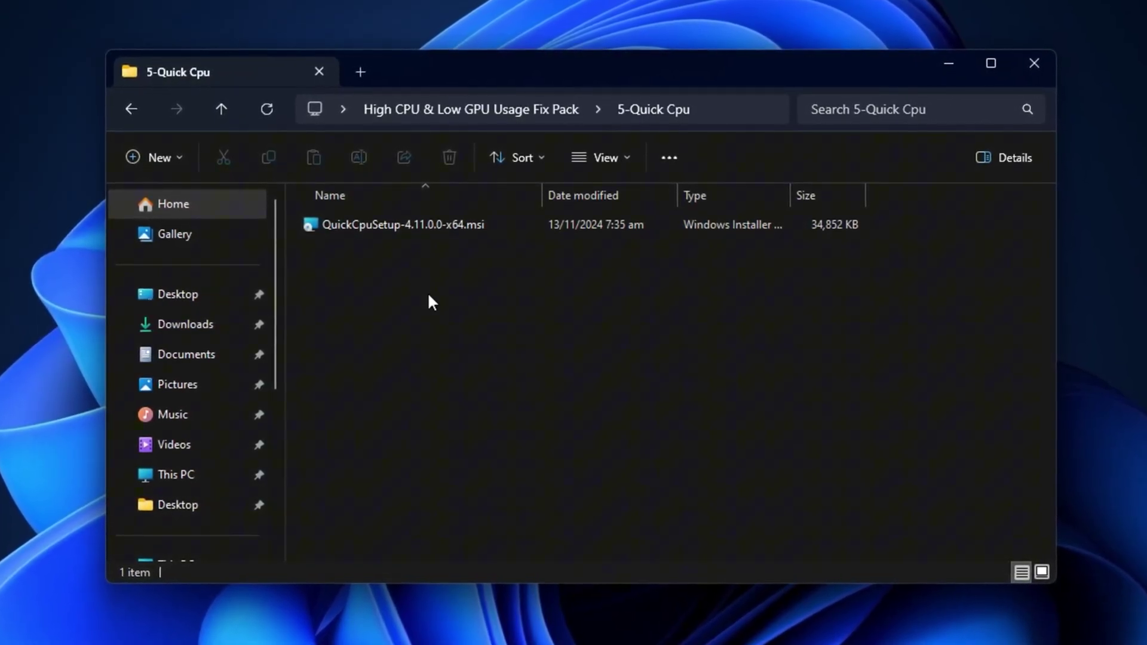
- Run MSI_util_v3.exe from the 6-MSI Utility folder as administrator
key("alt+Left")
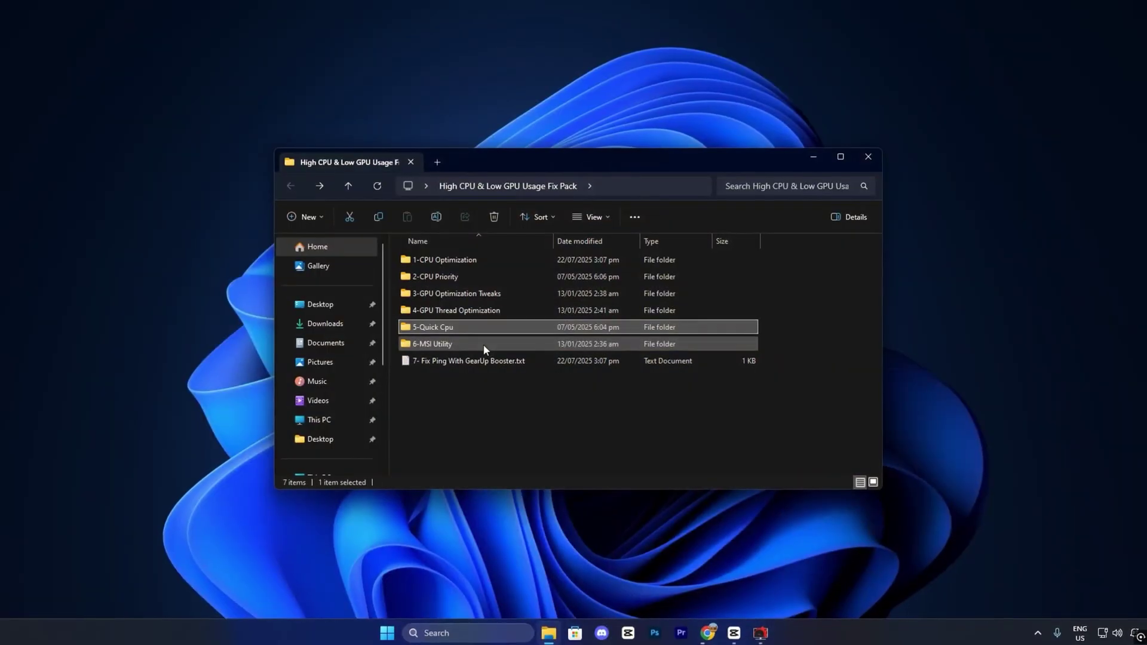
double_click(430, 356)
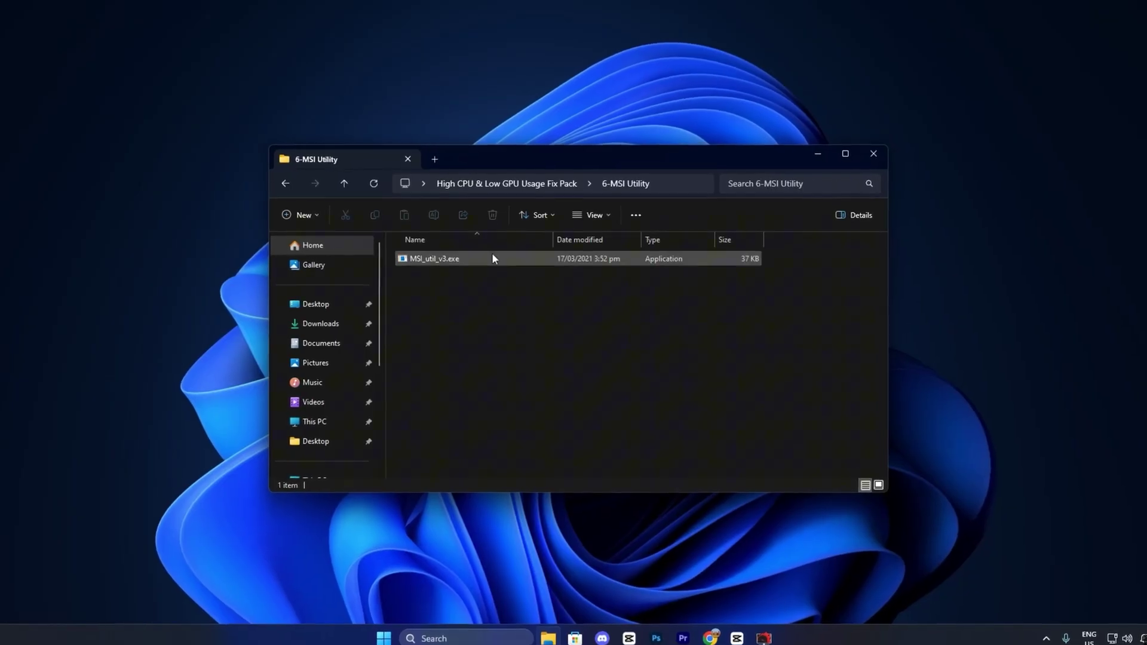
left_click(425, 259)
right_click(425, 262)
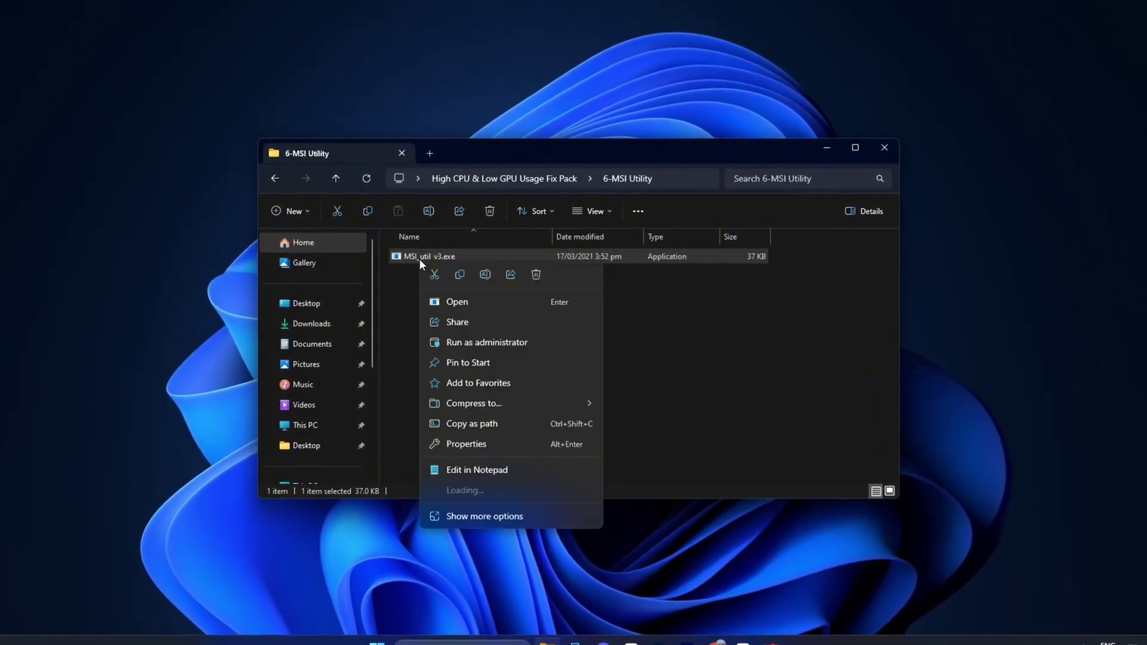
left_click(474, 342)
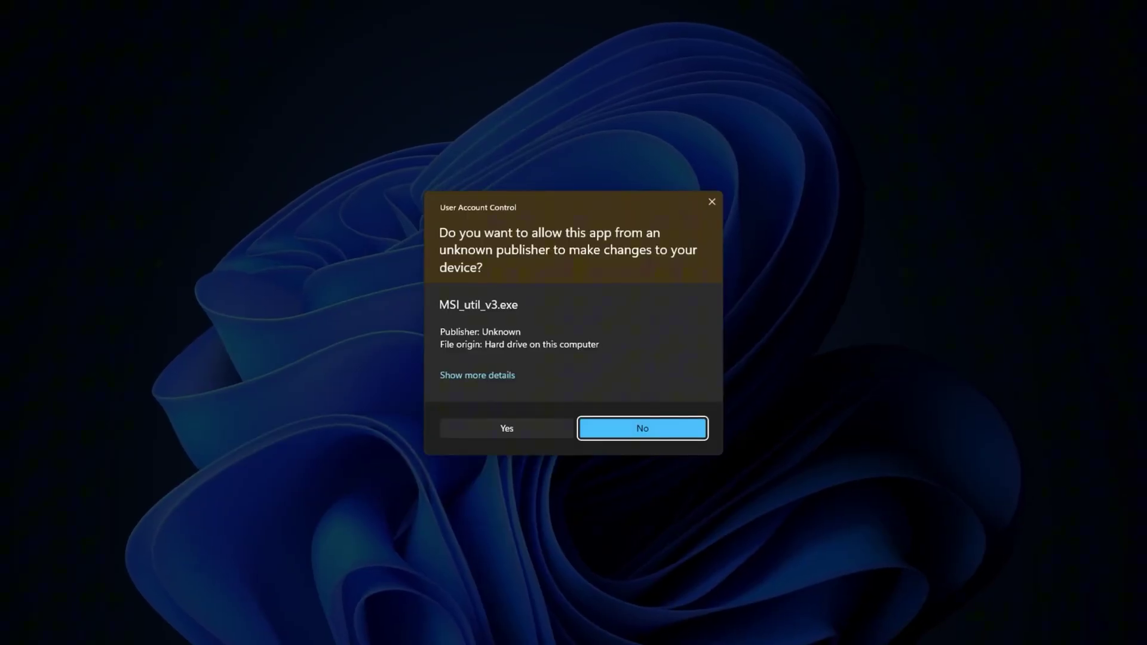
- Allow the MSI utility, keep the GTX 1050 Ti's interrupt priority at High, then close it
left_click(489, 428)
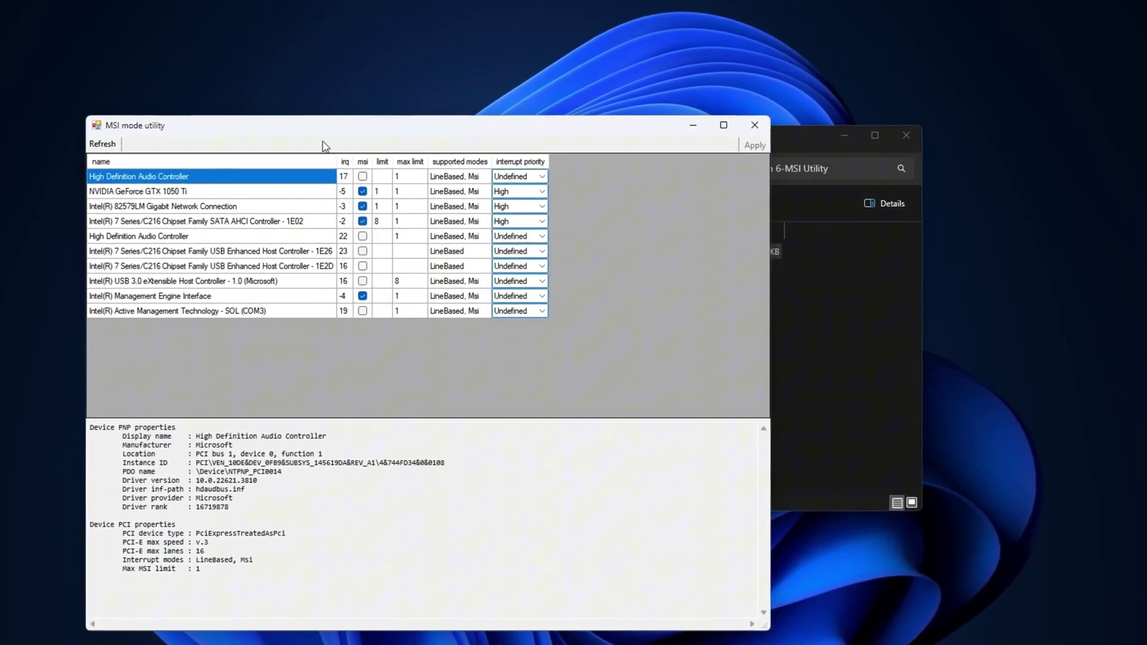
left_click_drag(302, 132, 526, 138)
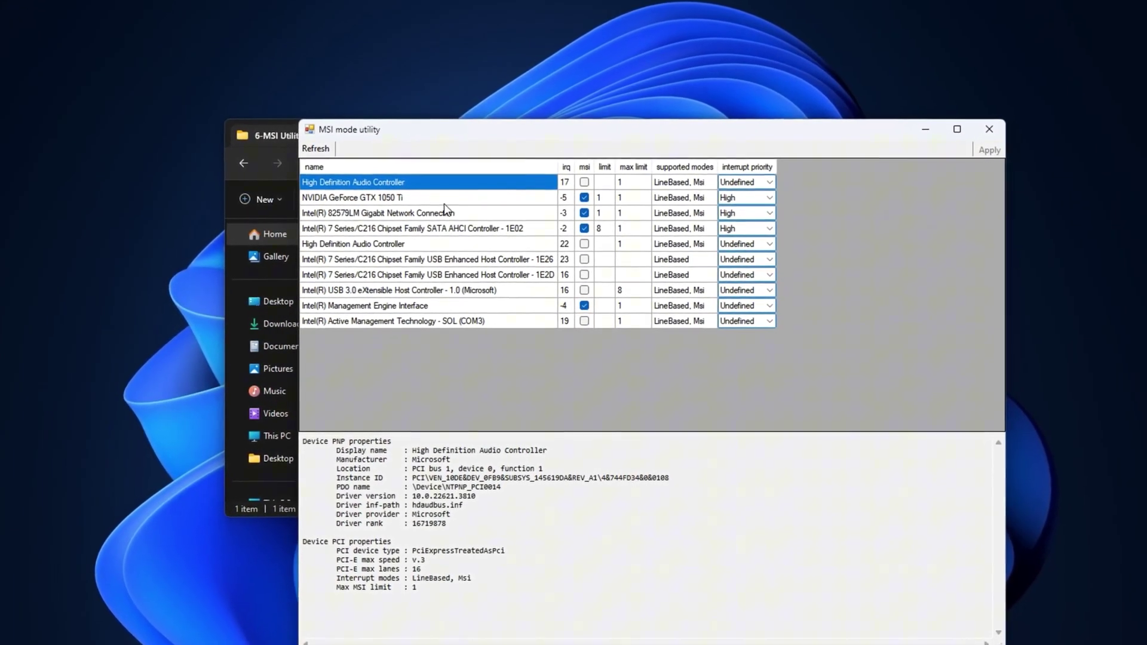
left_click(434, 200)
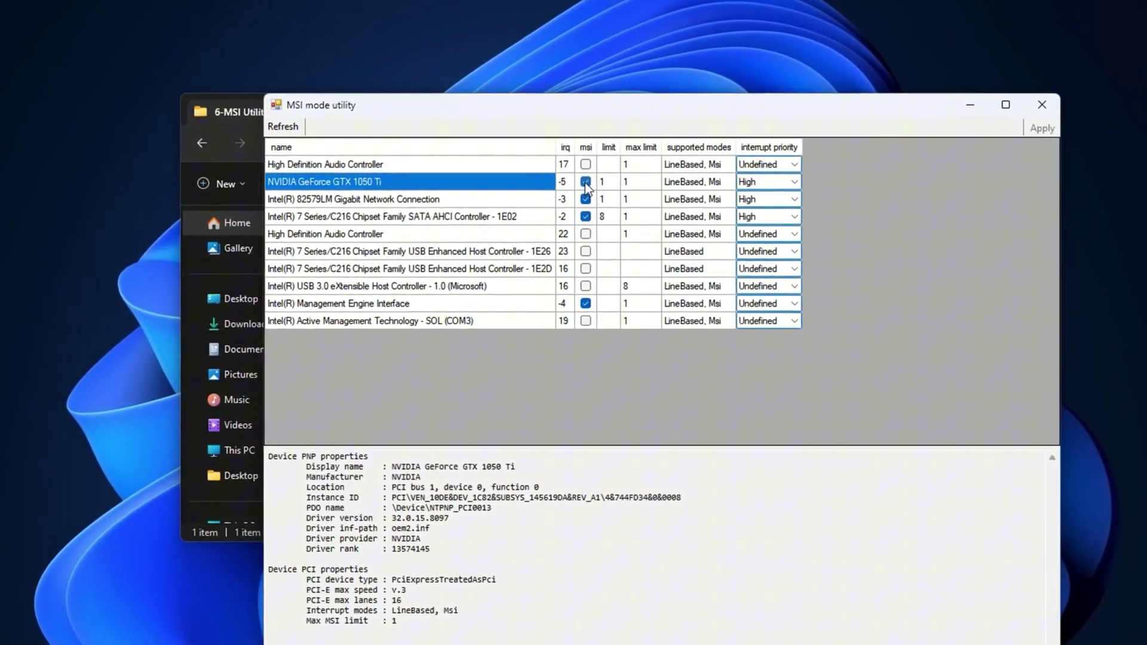
left_click(794, 181)
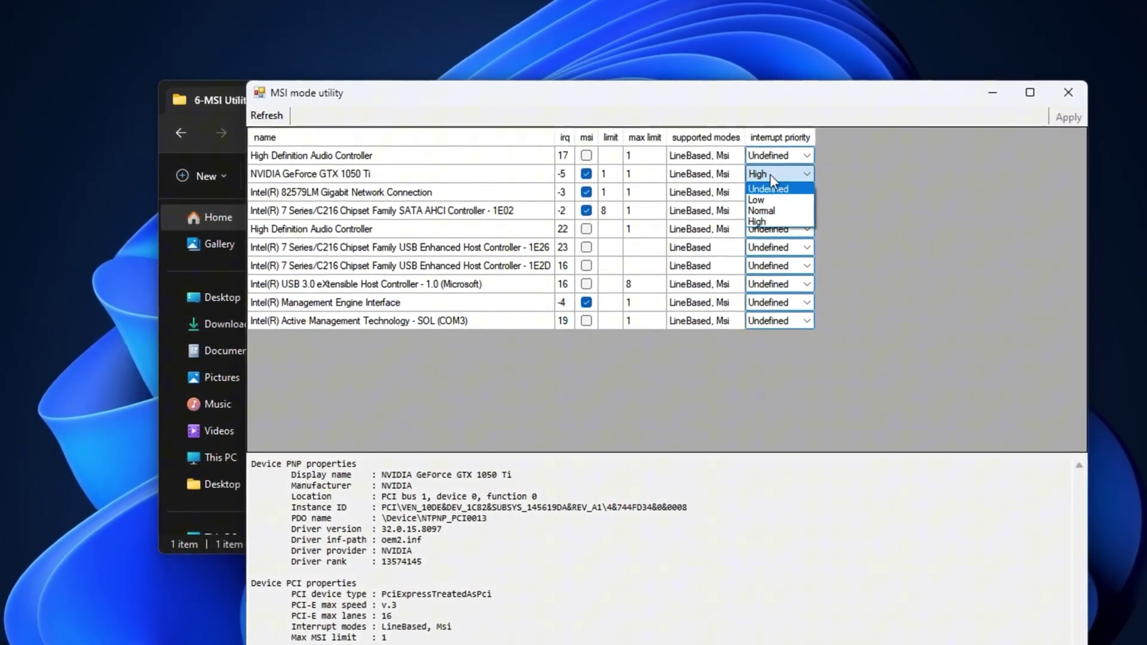
left_click(768, 174)
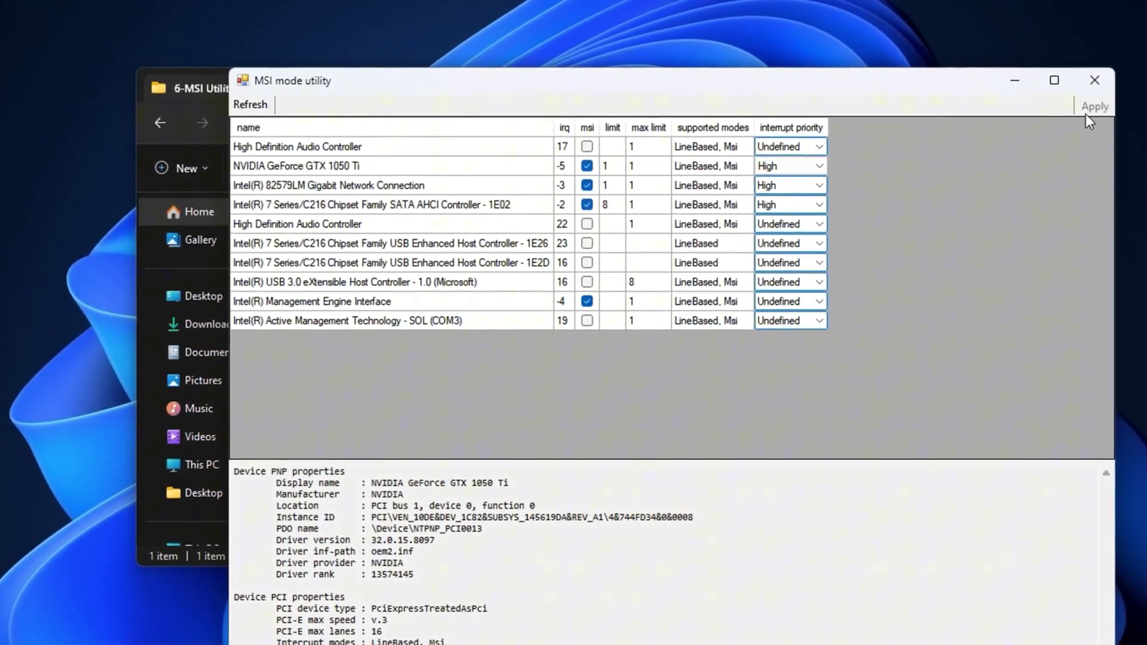
left_click(1094, 80)
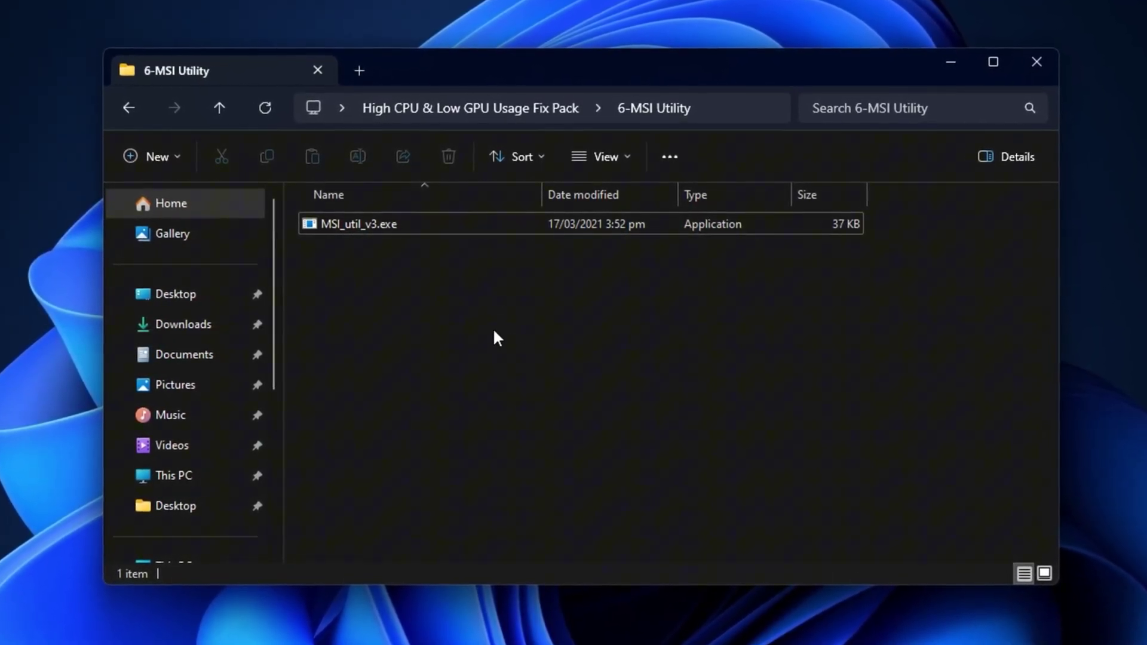
- Launch GearUP Booster from the fix pack folder, browse the Games catalogue, and boost Fortnite from Home
key("alt+Left")
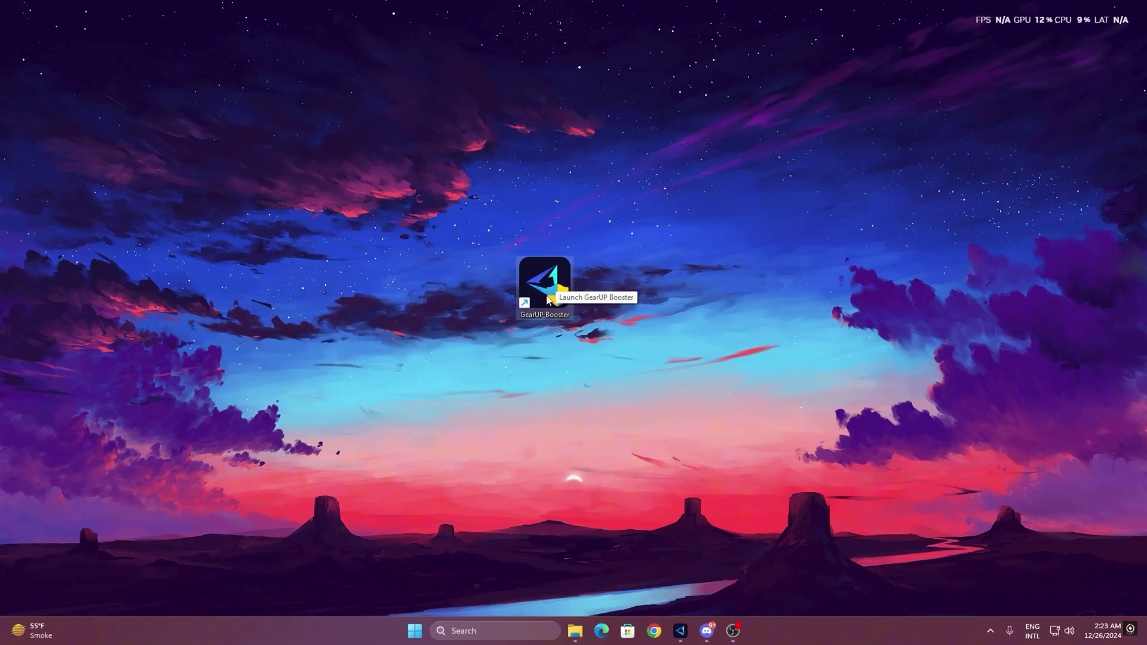
double_click(546, 291)
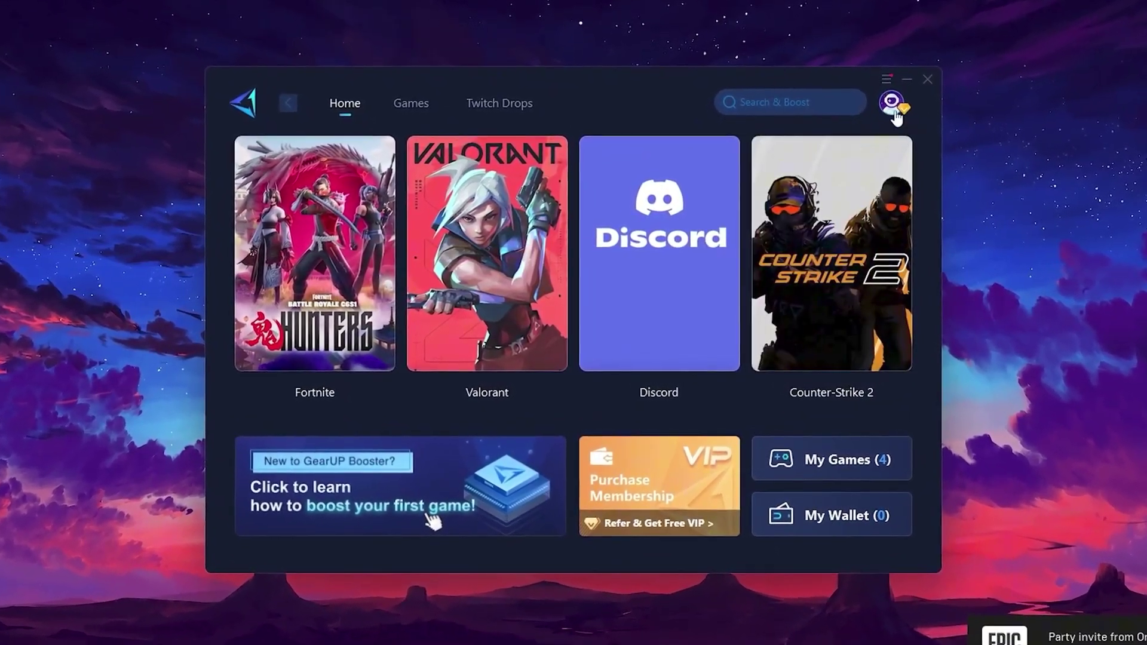
mouse_move(879, 112)
mouse_move(699, 156)
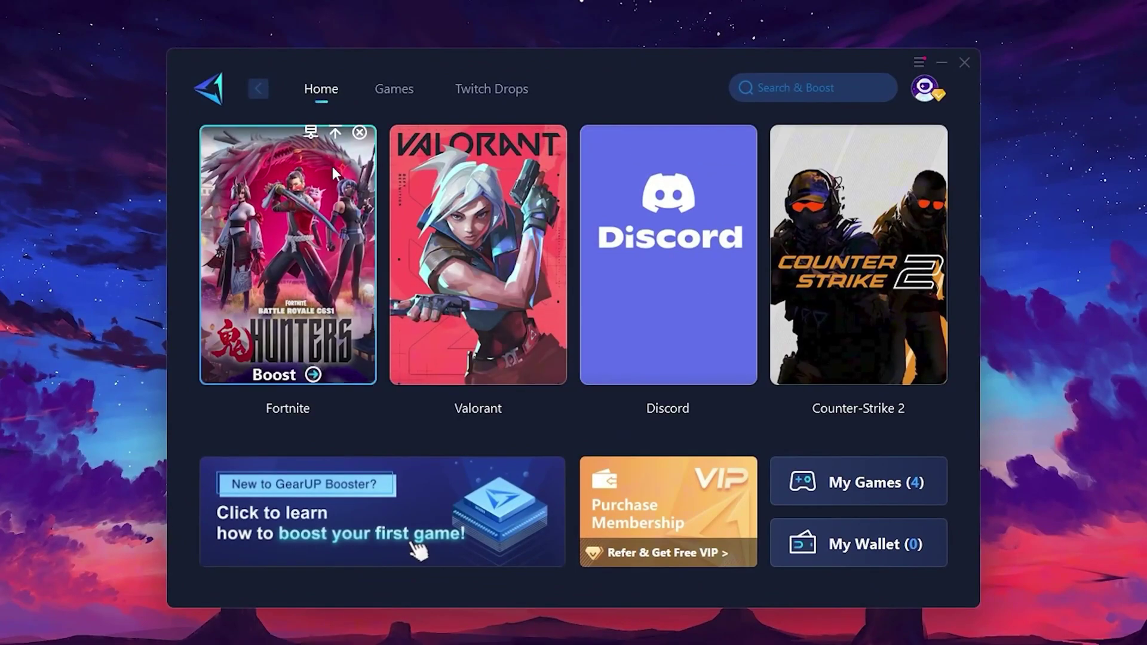
mouse_move(873, 232)
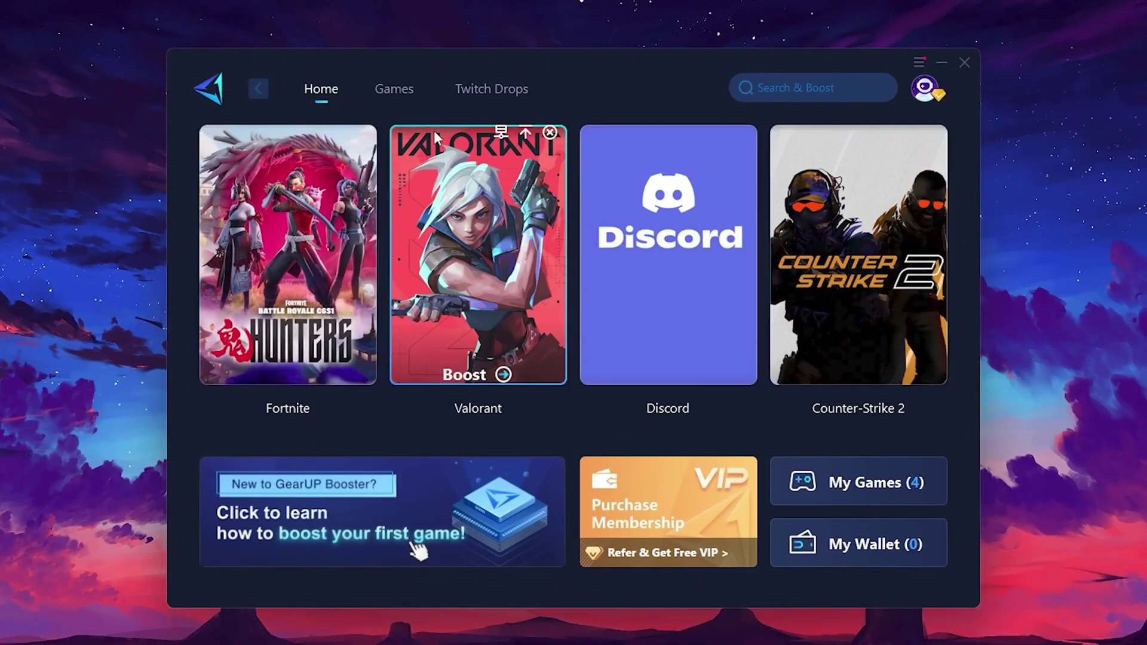
left_click(400, 96)
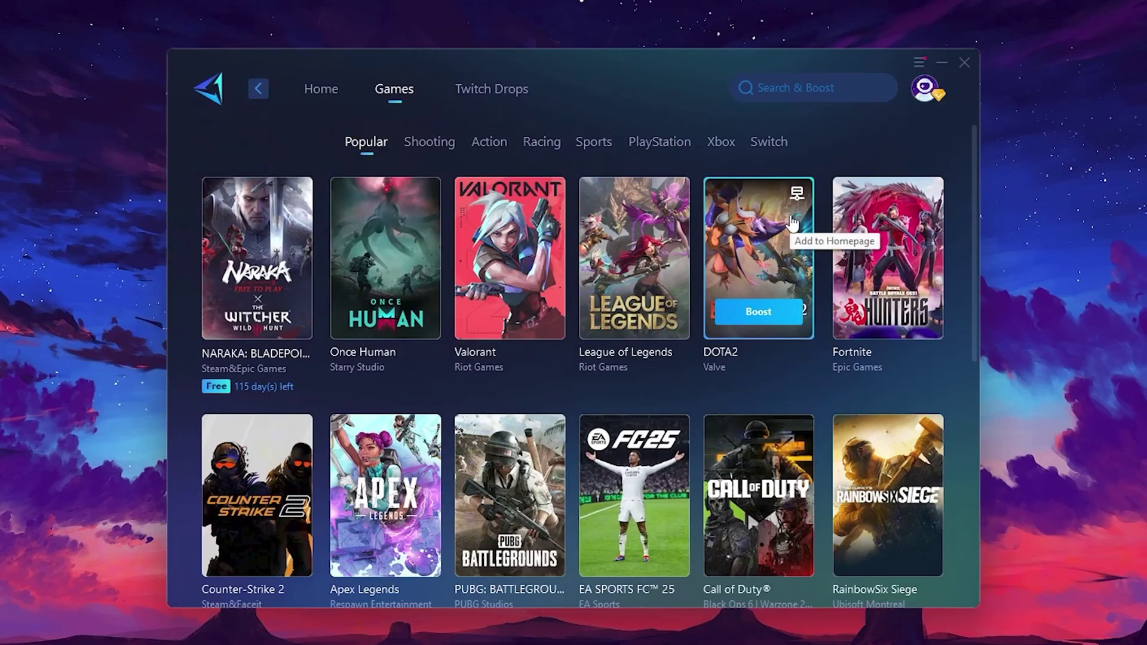
left_click(322, 91)
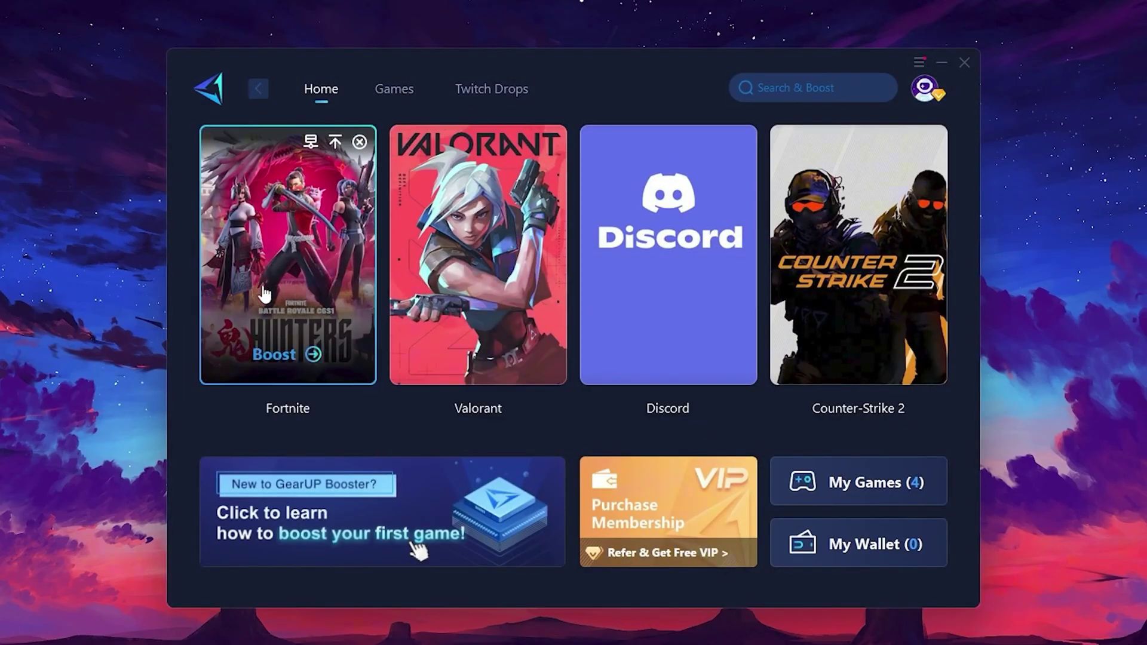
left_click(277, 360)
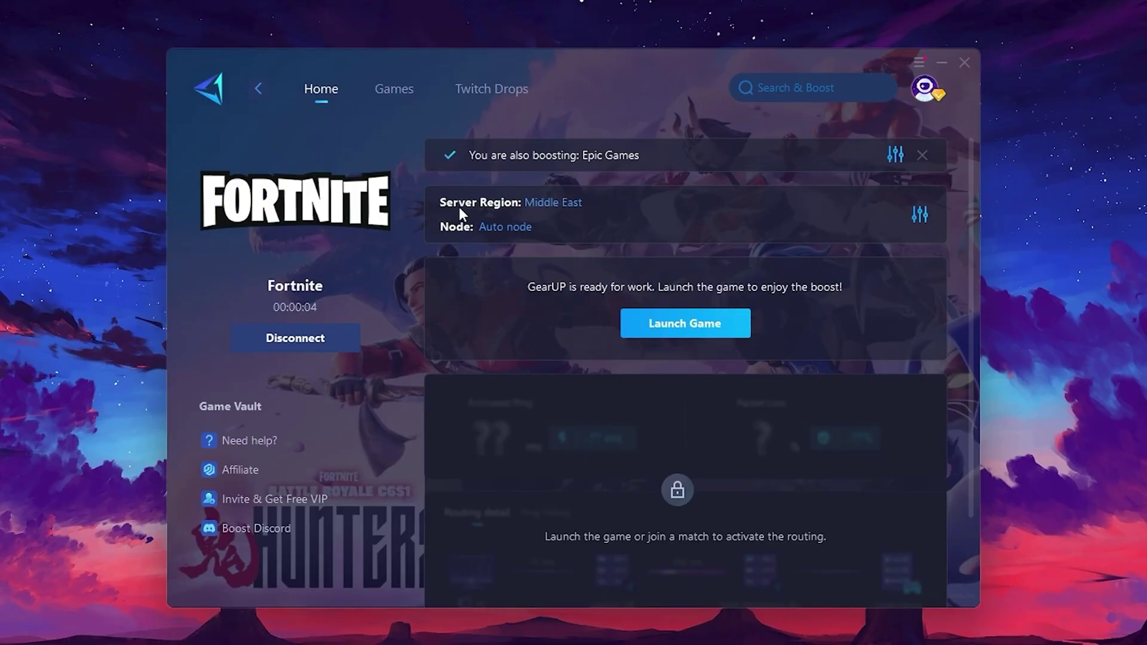
- Review the server region list and close it, leaving Middle East selected
left_click(561, 204)
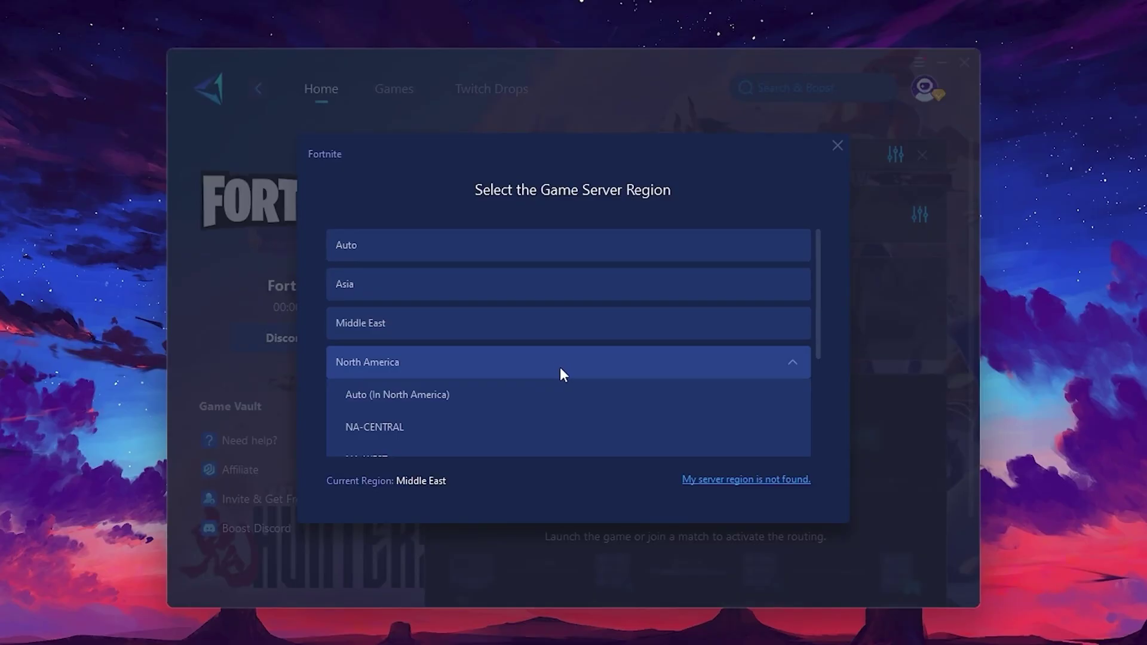
scroll(507, 406, "down", 1)
scroll(530, 356, "up", 1)
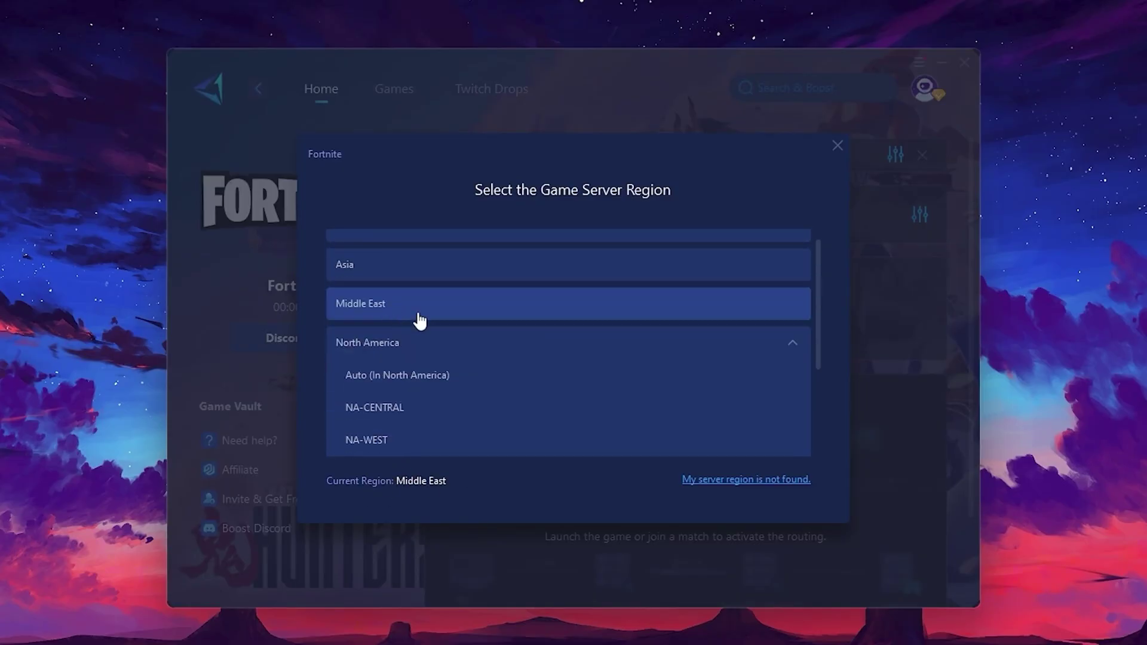
left_click(837, 147)
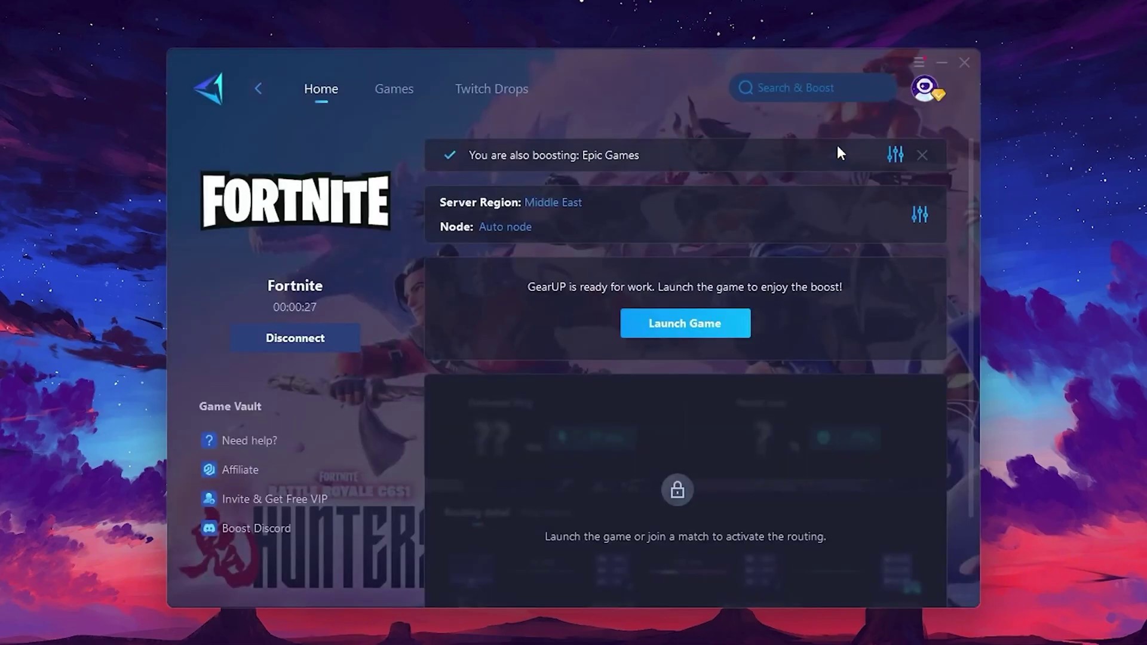
- Review the node list and close it, keeping the Auto node
left_click(498, 228)
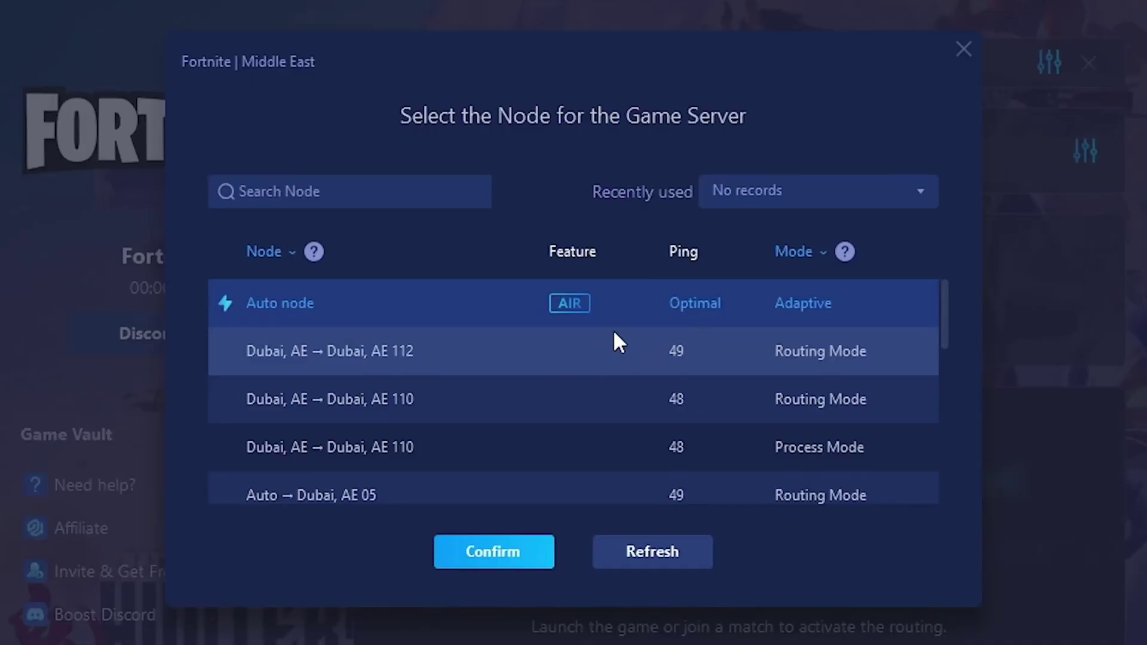
scroll(686, 344, "down", 2)
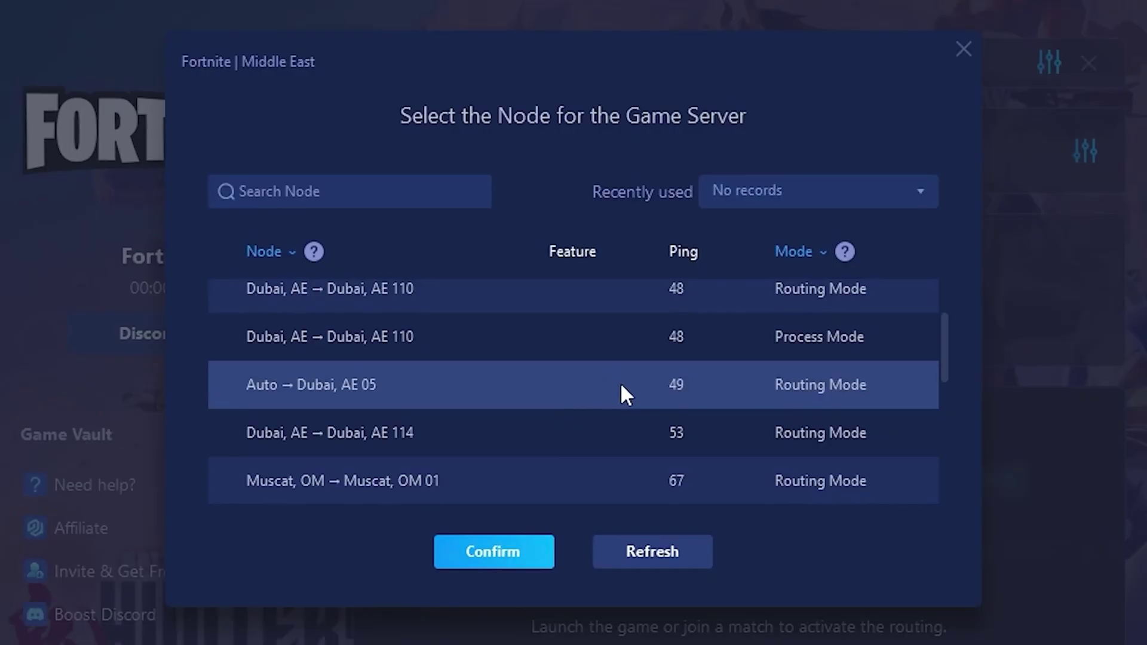
scroll(756, 403, "up", 2)
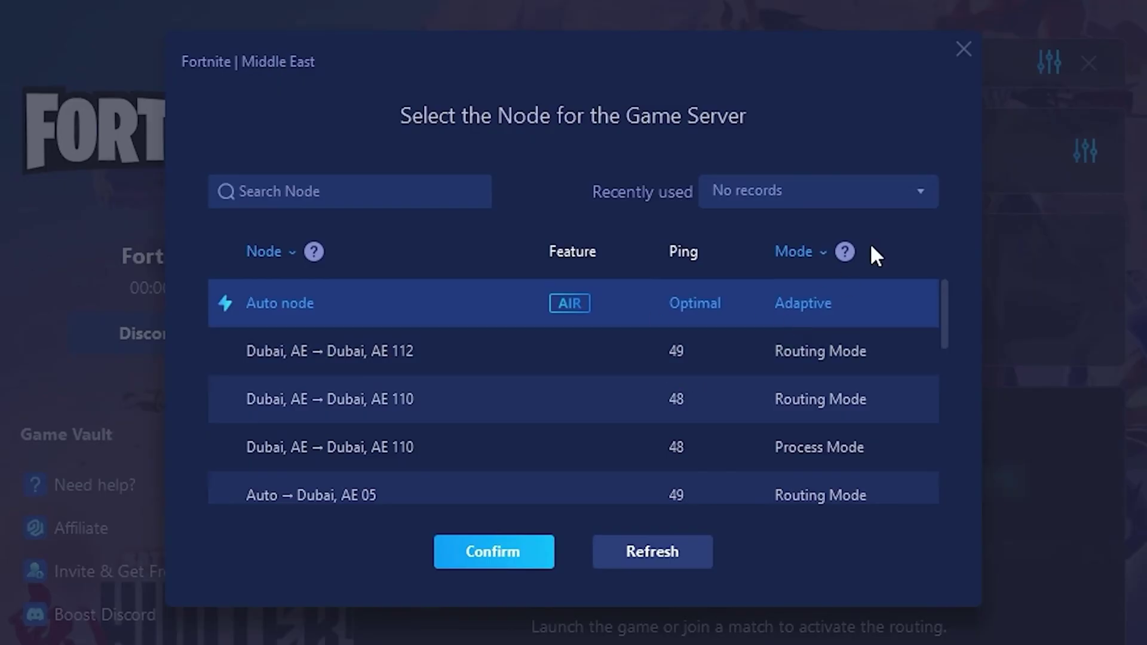
left_click(966, 51)
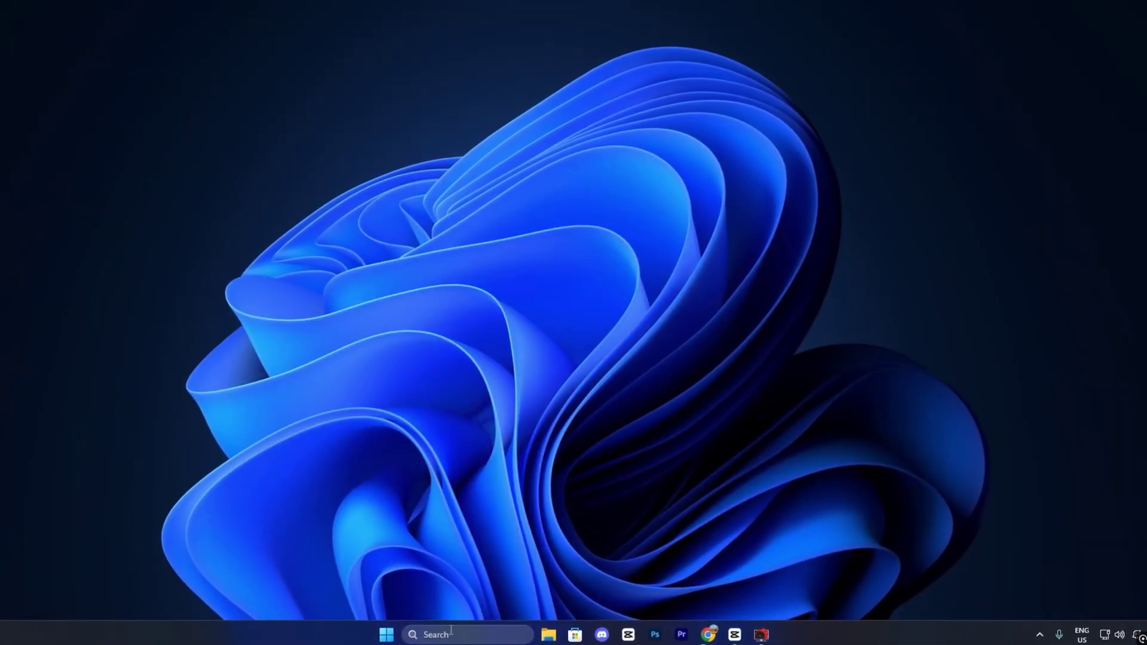
- Open System Configuration by searching for 'system'
left_click(448, 637)
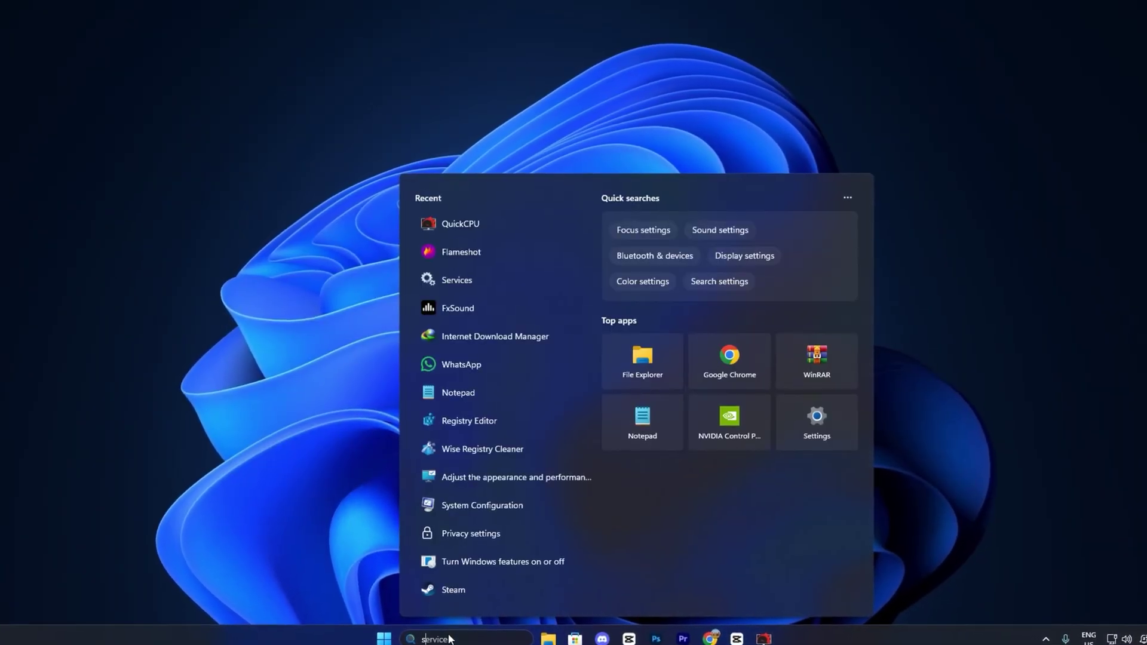
type("system")
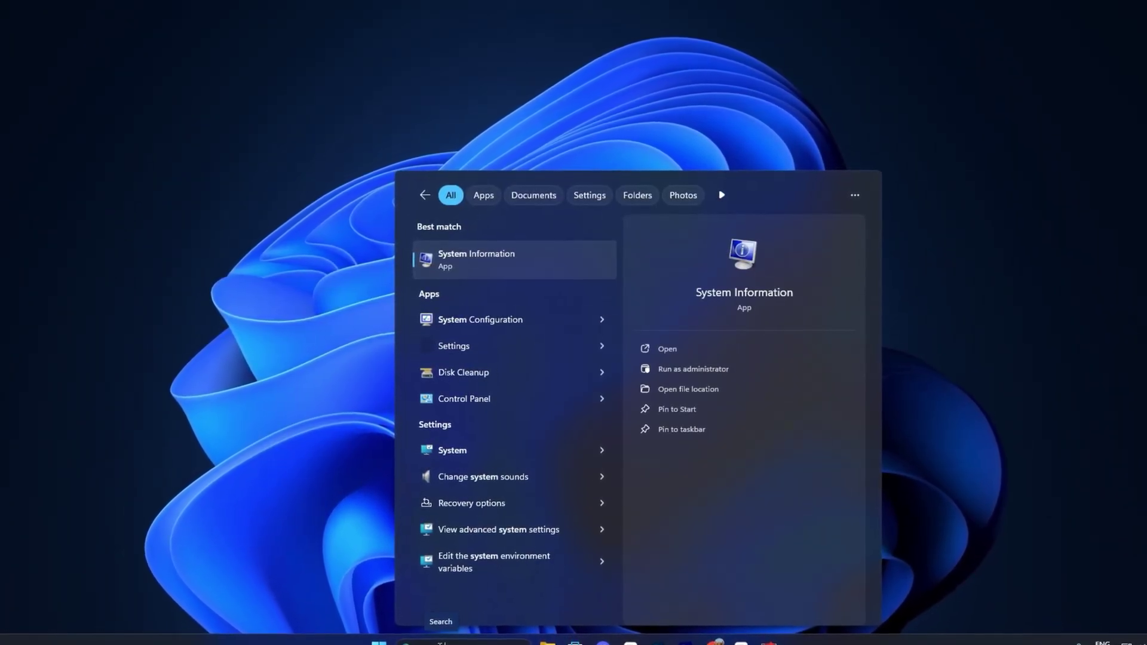
left_click(481, 325)
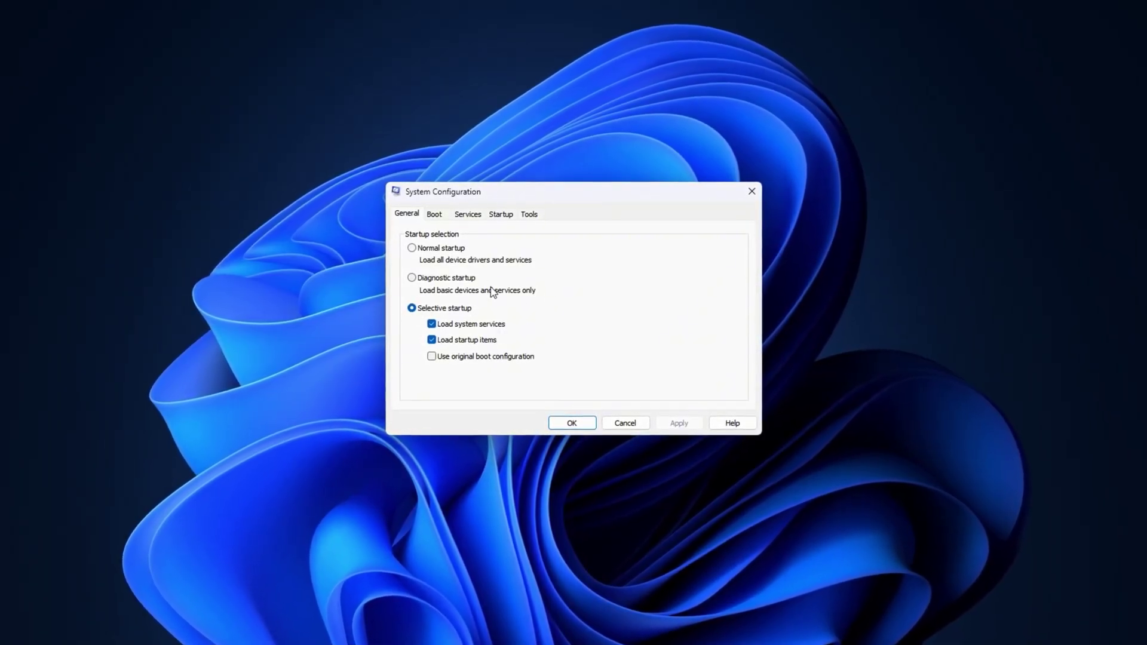
- Enable Number of processors at 8 in the Boot advanced options and confirm
left_click(435, 215)
left_click(442, 308)
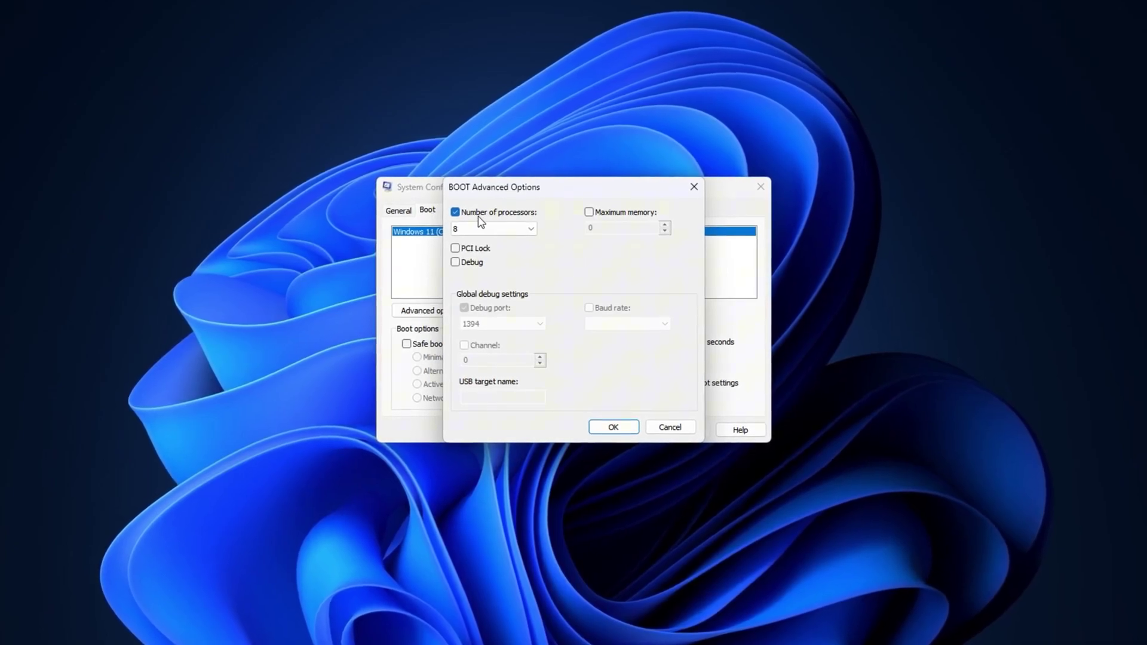
left_click(491, 228)
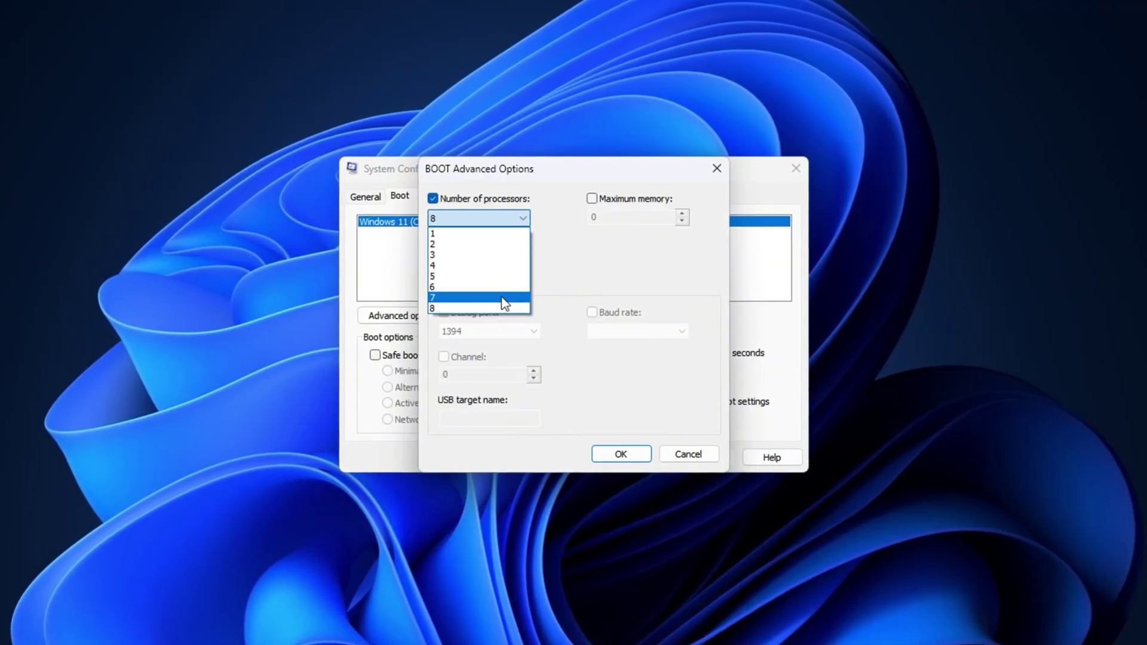
left_click(568, 370)
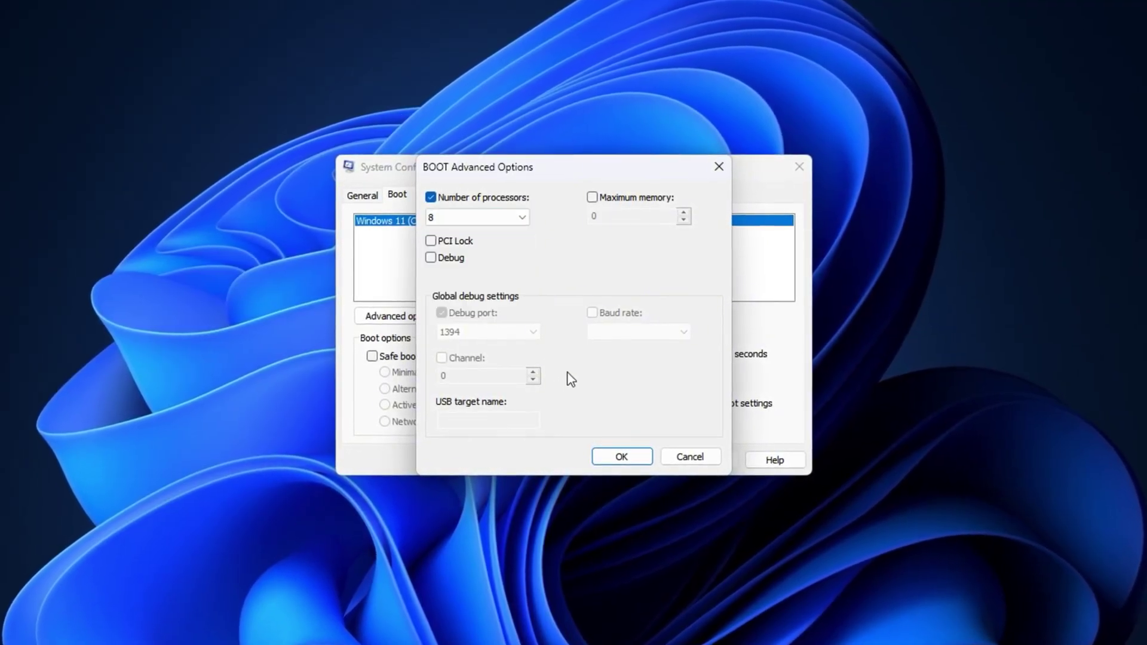
left_click(615, 457)
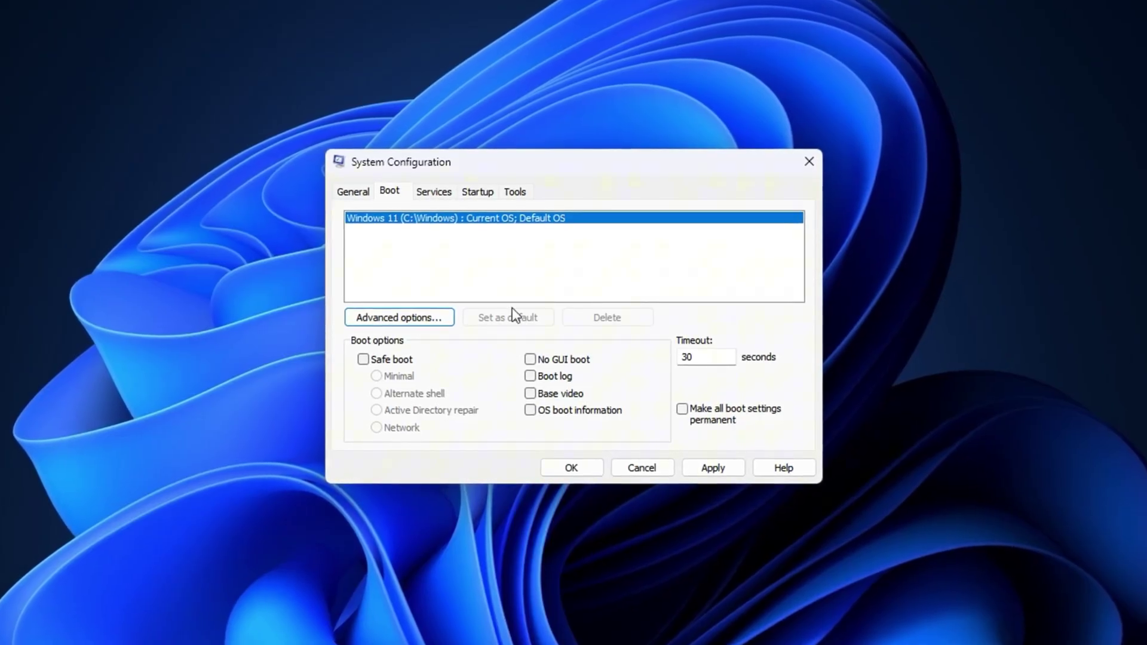
- Hide all Microsoft services and review the remaining third-party services like Chrome Elevation Service
left_click(434, 193)
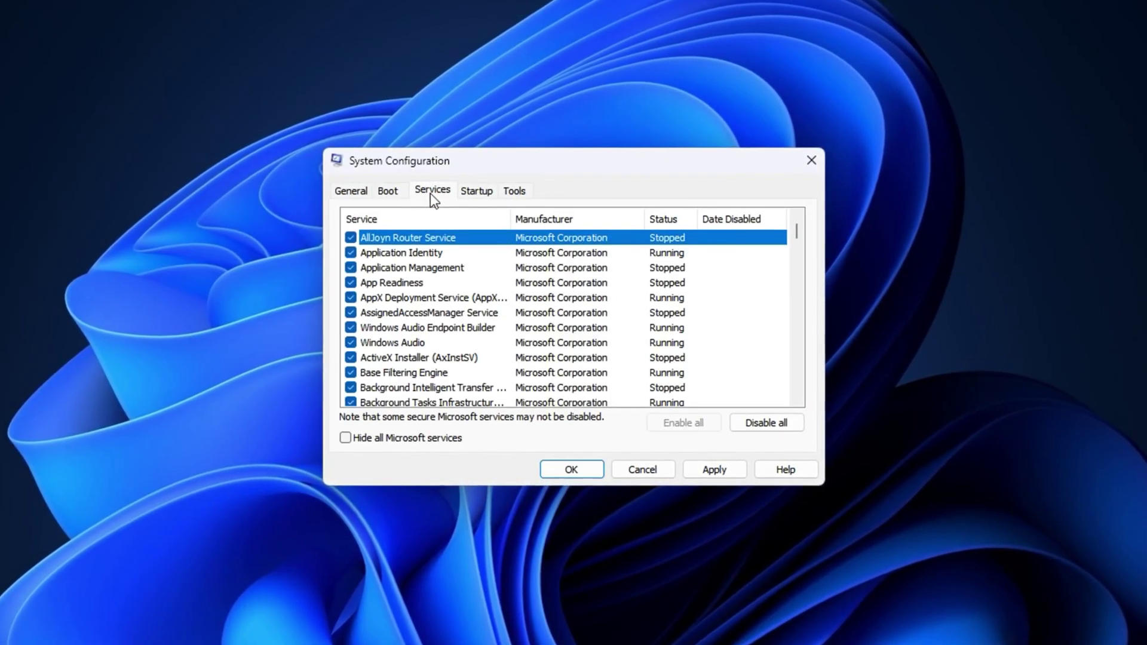
left_click(344, 440)
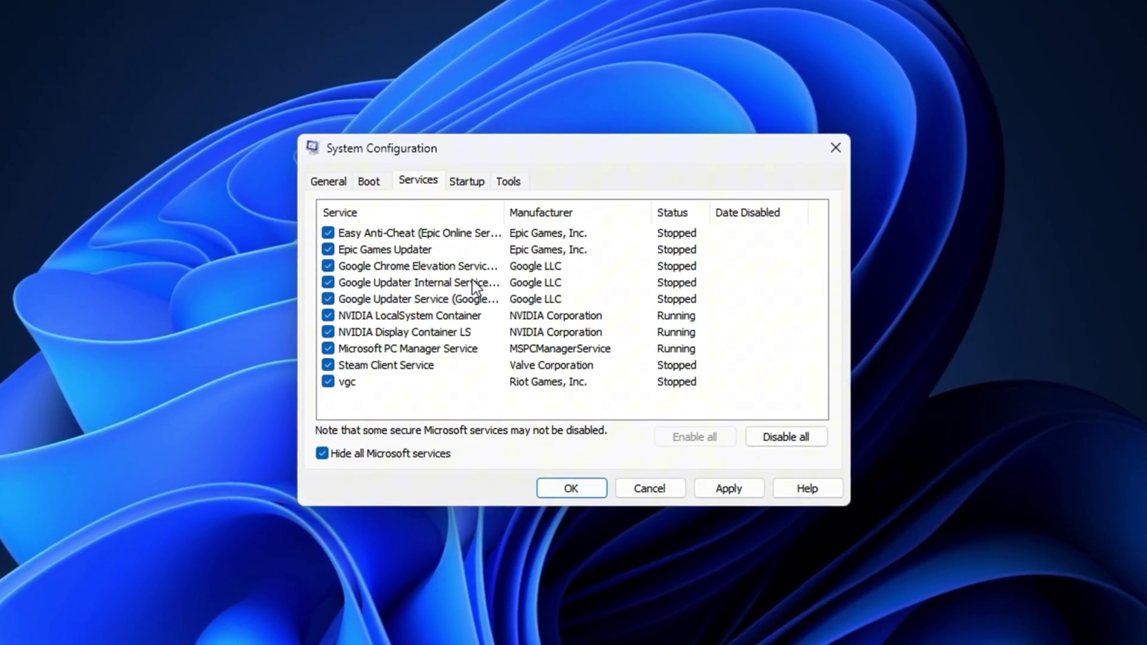
left_click(382, 264)
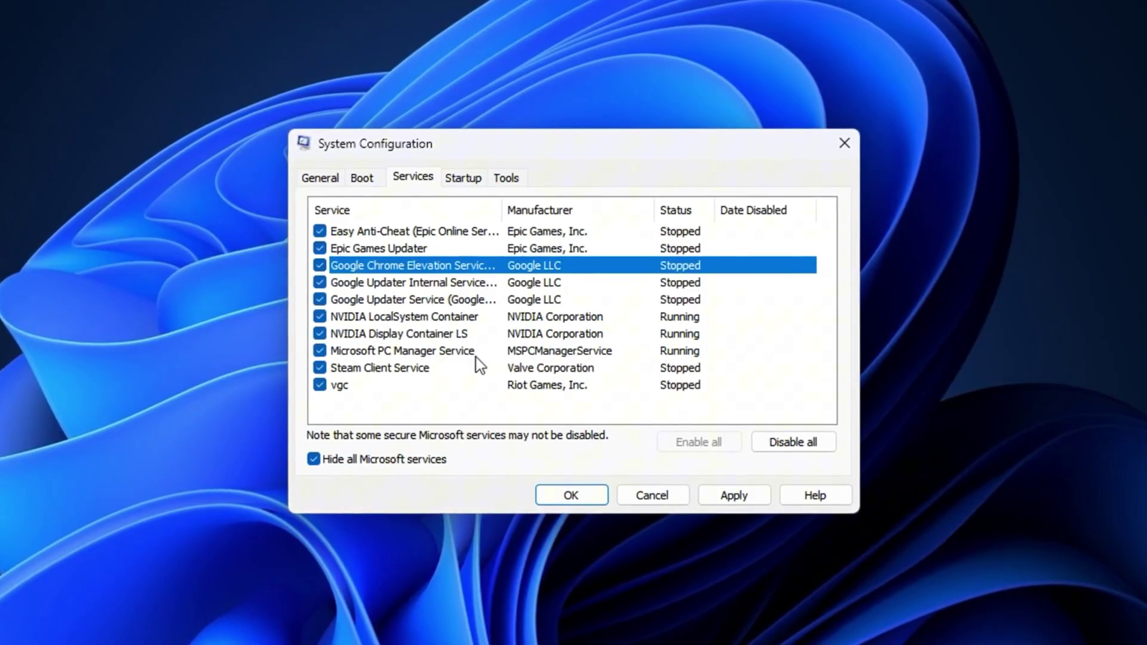
left_click(404, 351)
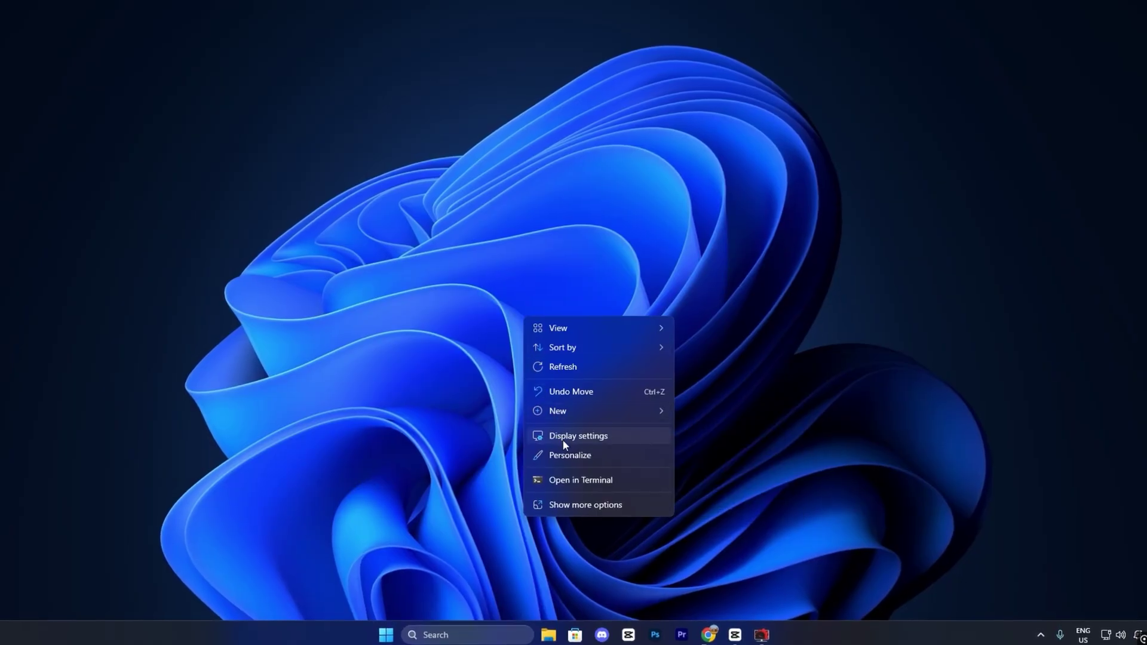
- Open Default graphics settings from Display > Graphics, showing Hardware-accelerated GPU scheduling On
left_click(563, 443)
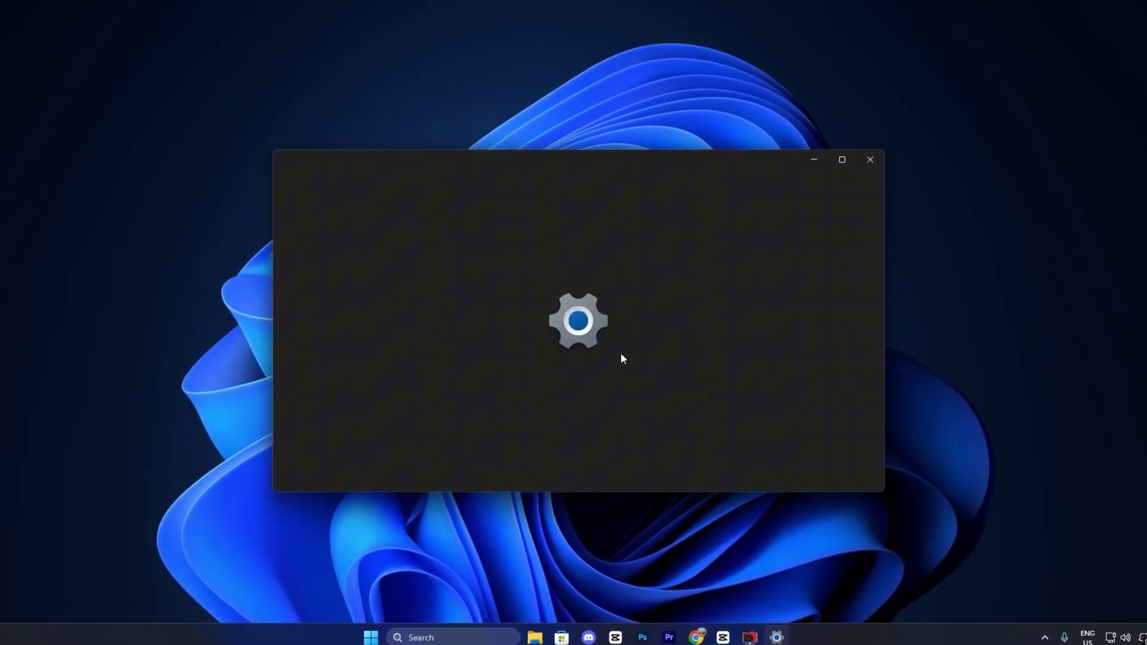
scroll(576, 389, "down", 5)
left_click(579, 422)
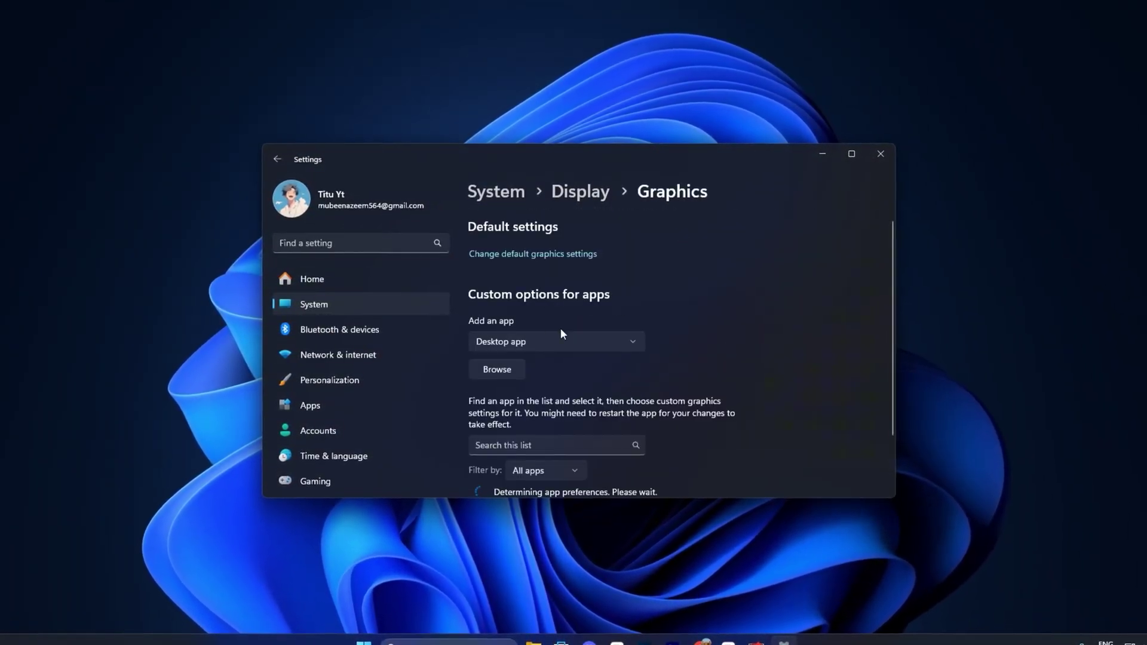
left_click(514, 252)
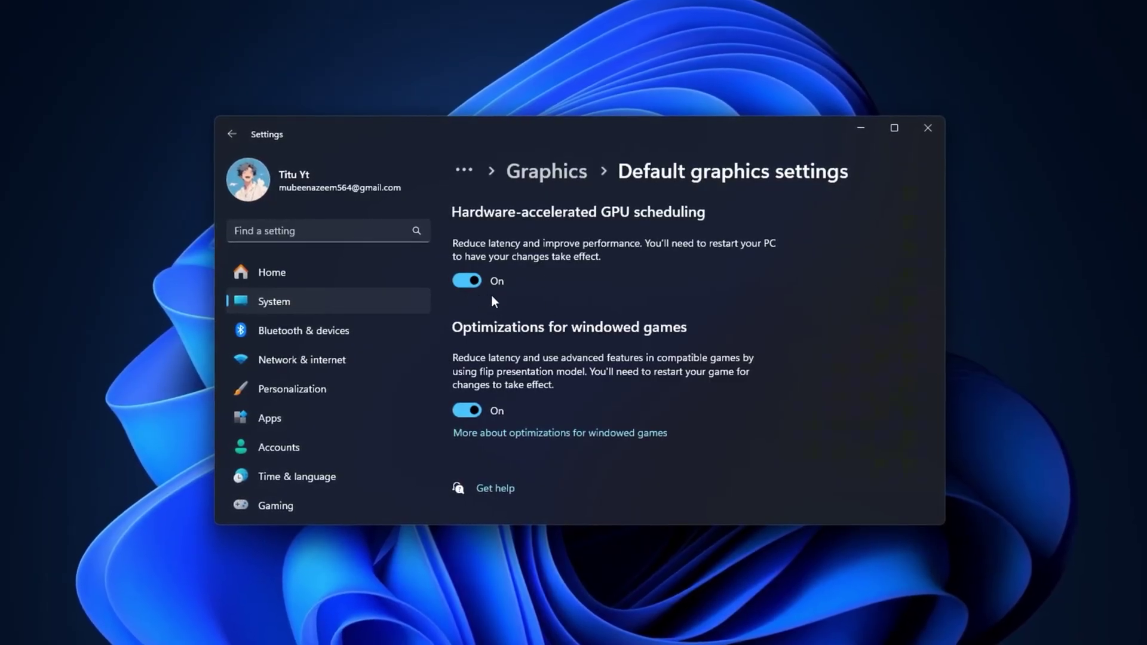
- Add D:\Fortnite\FortniteGame\Binaries\Win64\FortniteClient-Win64-Shipping.exe as a desktop app in Graphics
left_click(525, 176)
scroll(529, 263, "down", 2)
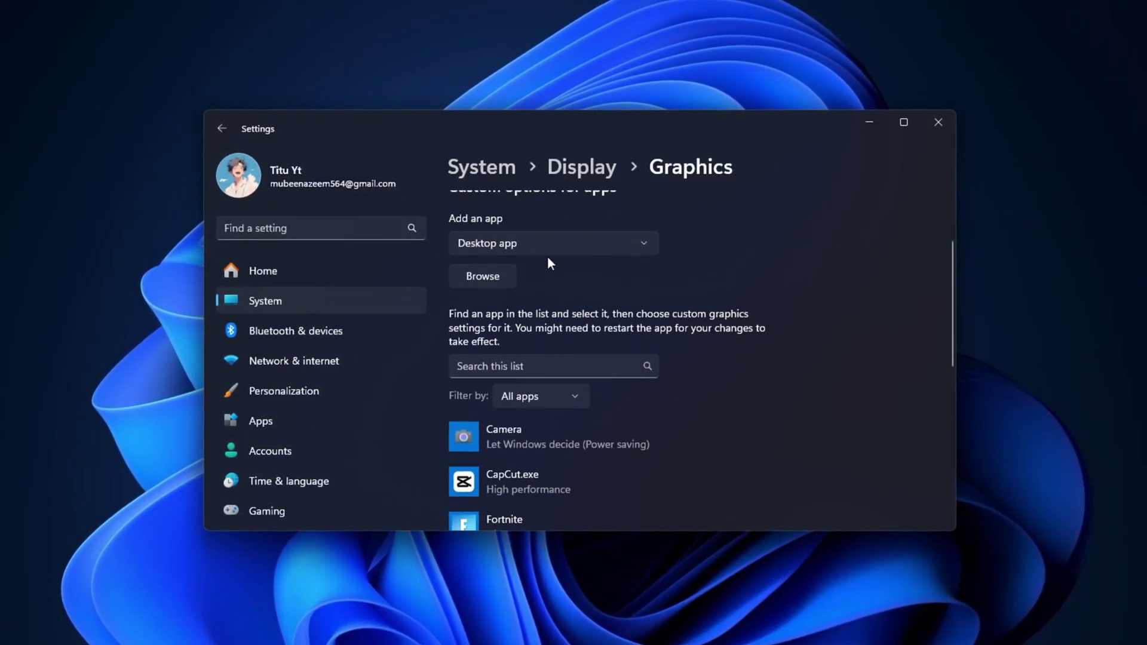
left_click(505, 242)
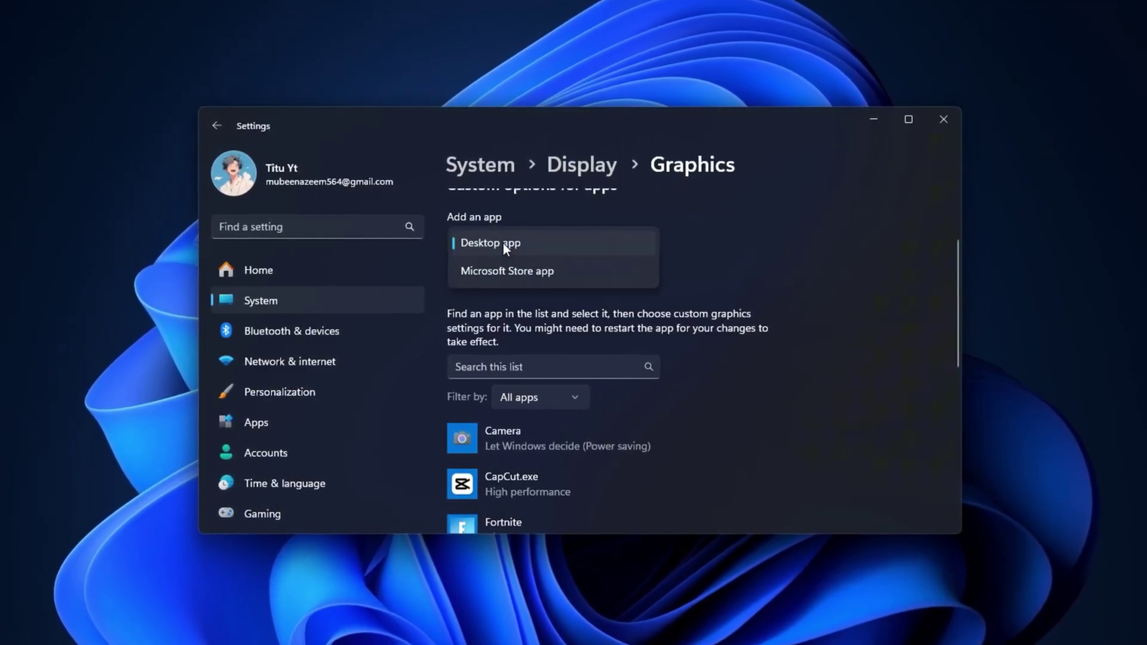
left_click(503, 242)
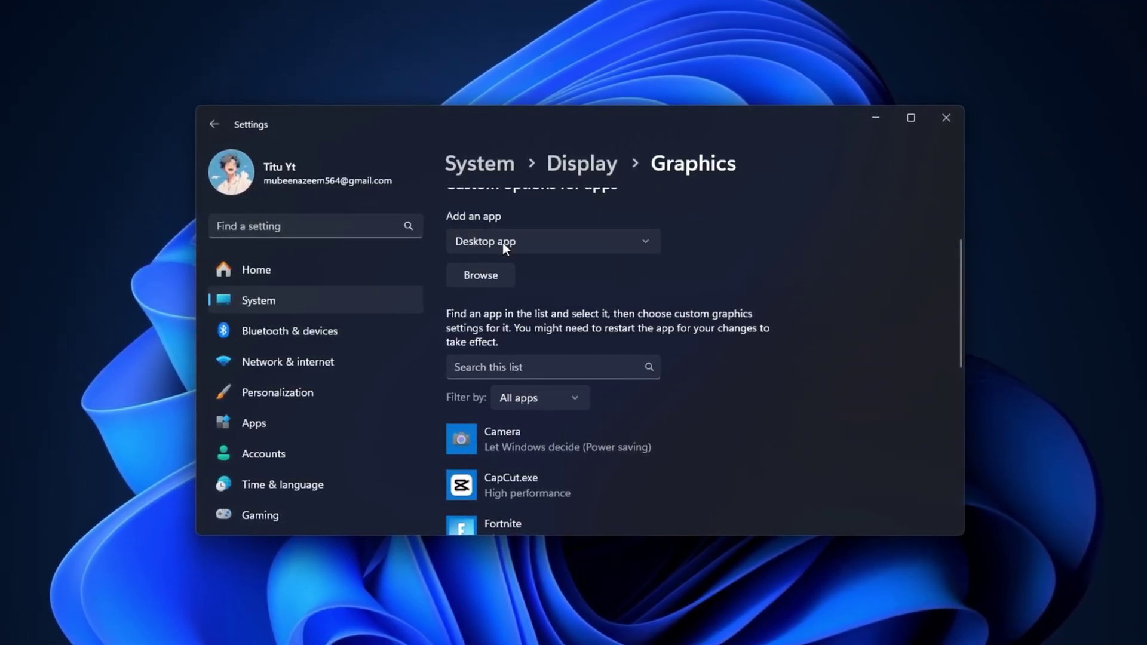
left_click(488, 277)
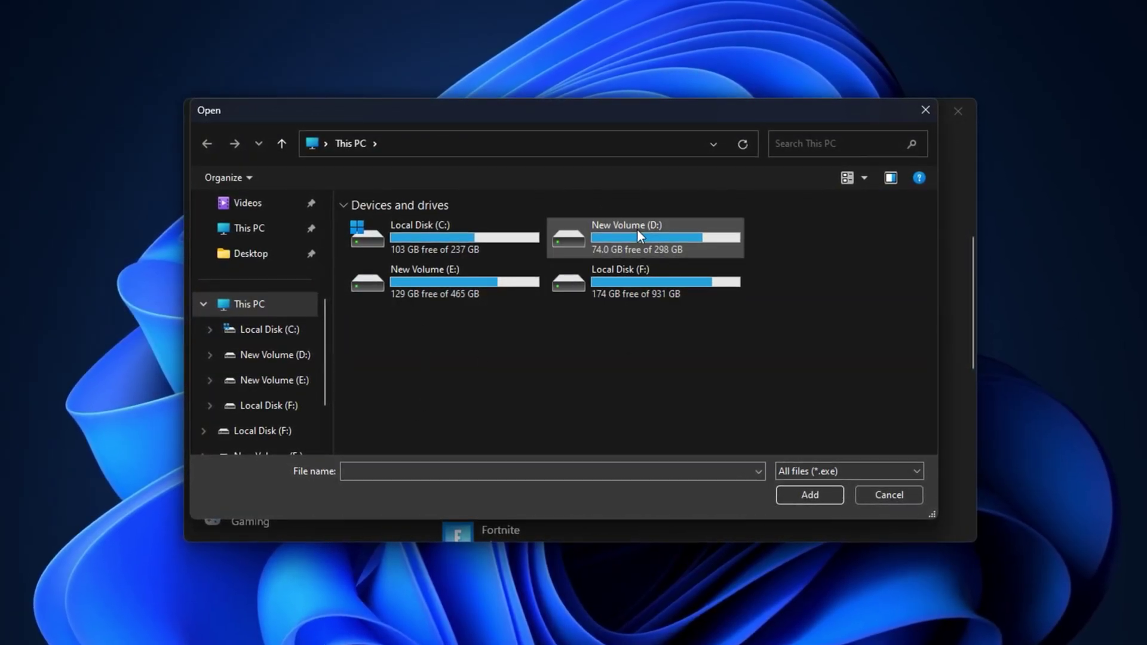
double_click(637, 231)
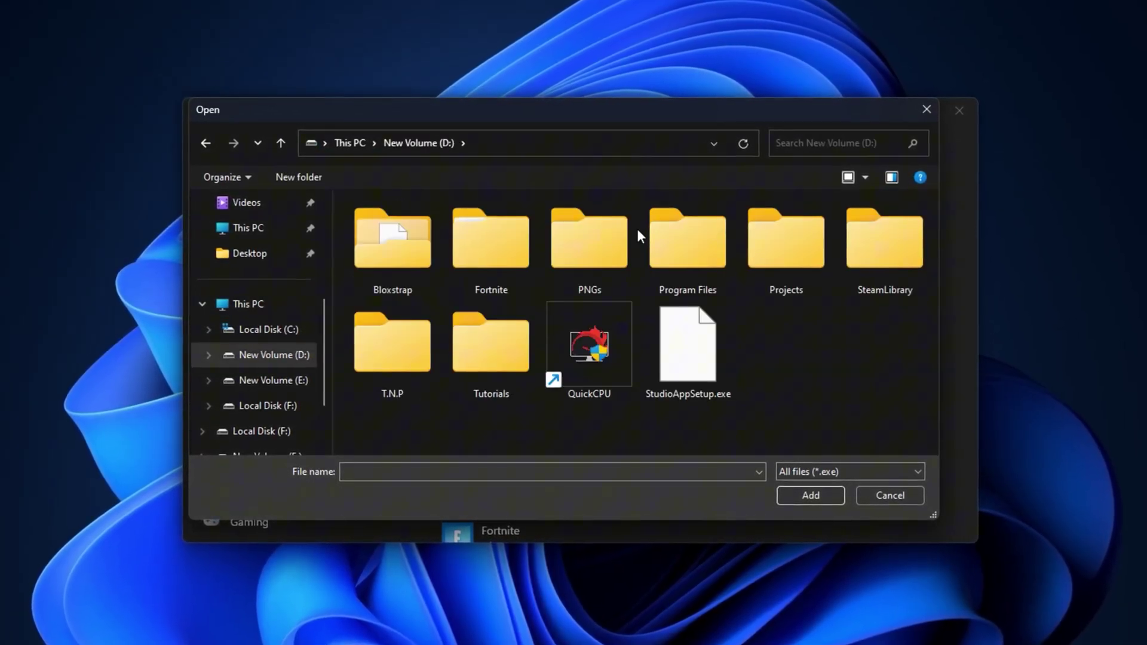
double_click(497, 249)
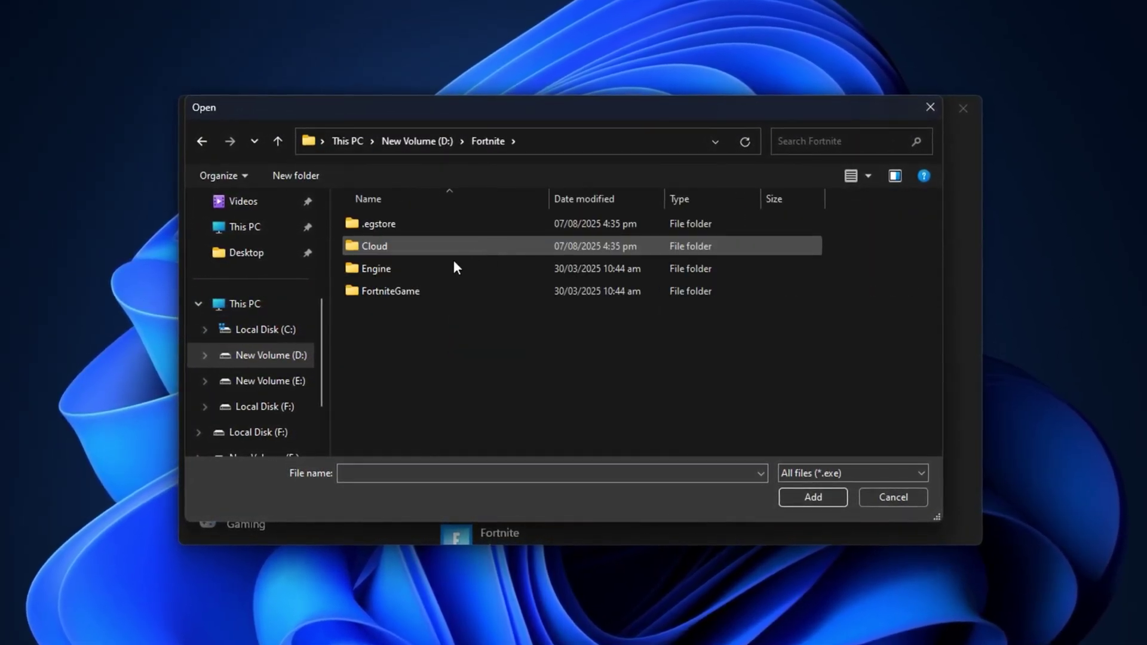
double_click(428, 291)
double_click(419, 225)
double_click(403, 246)
left_click(443, 290)
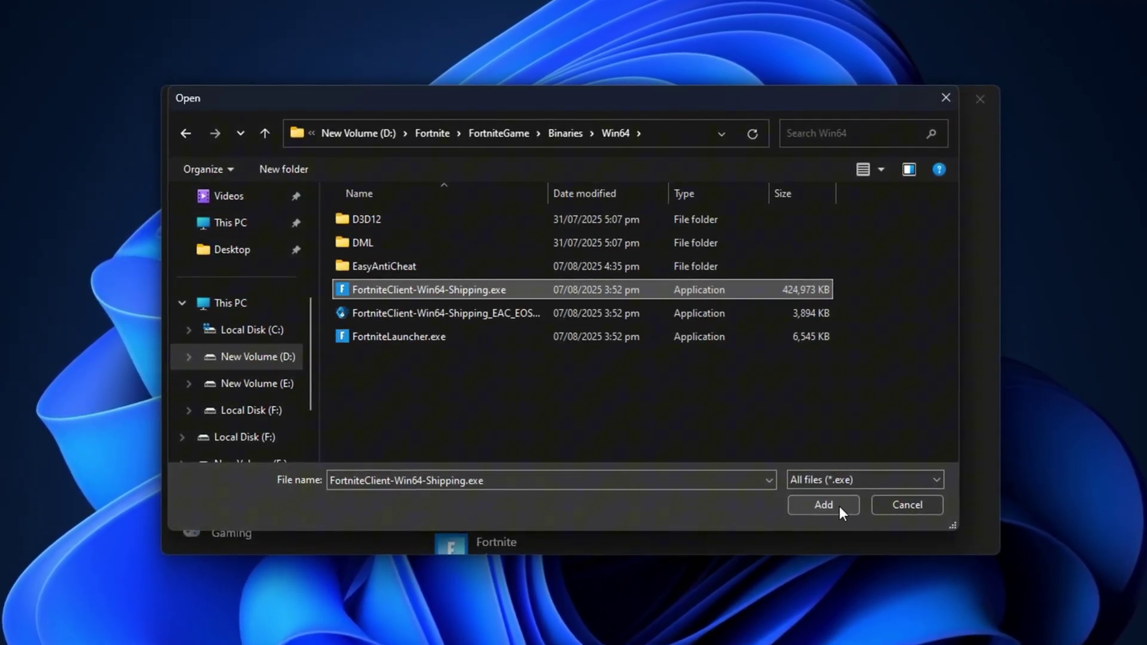
left_click(893, 504)
- Save Fortnite's graphics preference as High performance
scroll(713, 452, "down", 5)
left_click(573, 273)
left_click(663, 353)
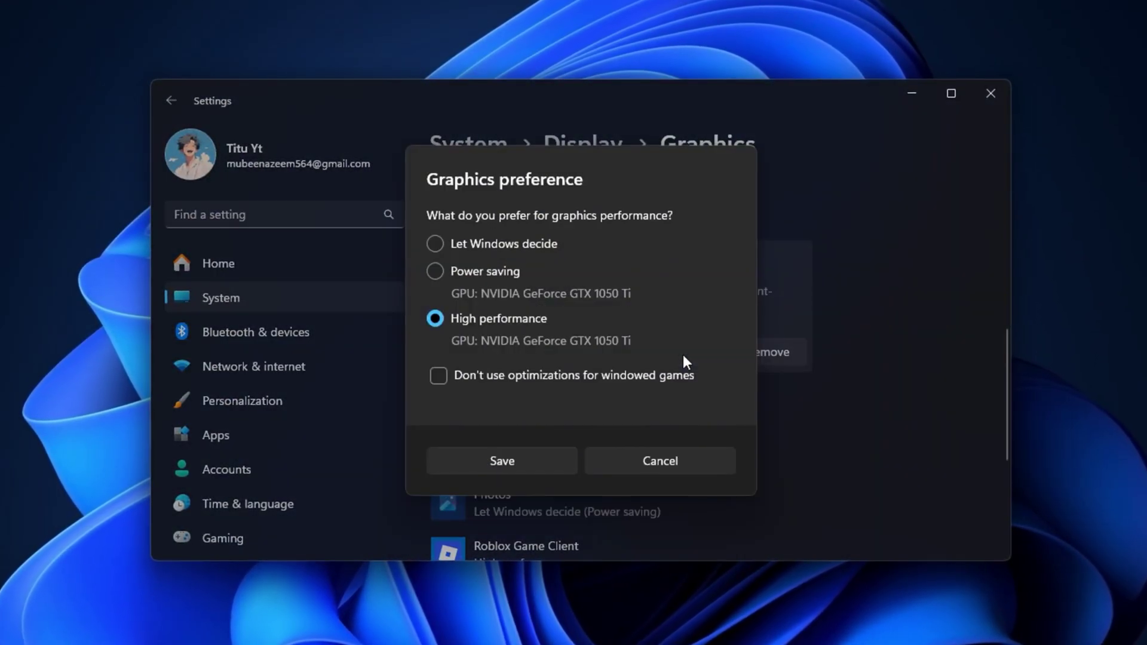
left_click(523, 462)
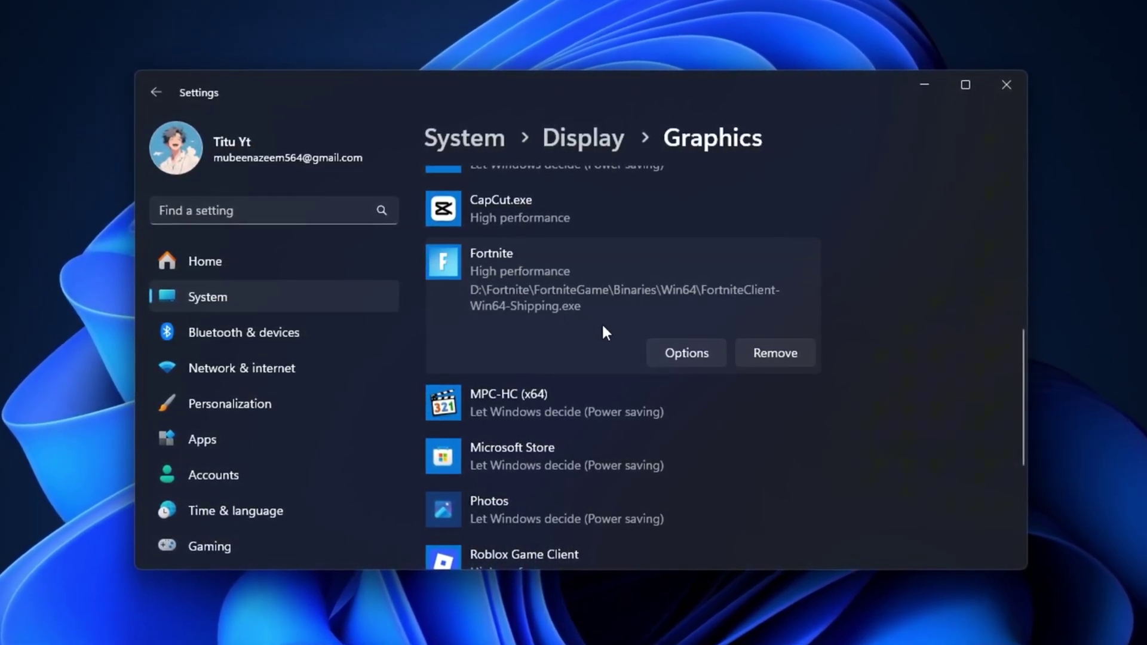
- Save High performance graphics preference for Roblox Game Client and cs2.exe
scroll(669, 385, "down", 4)
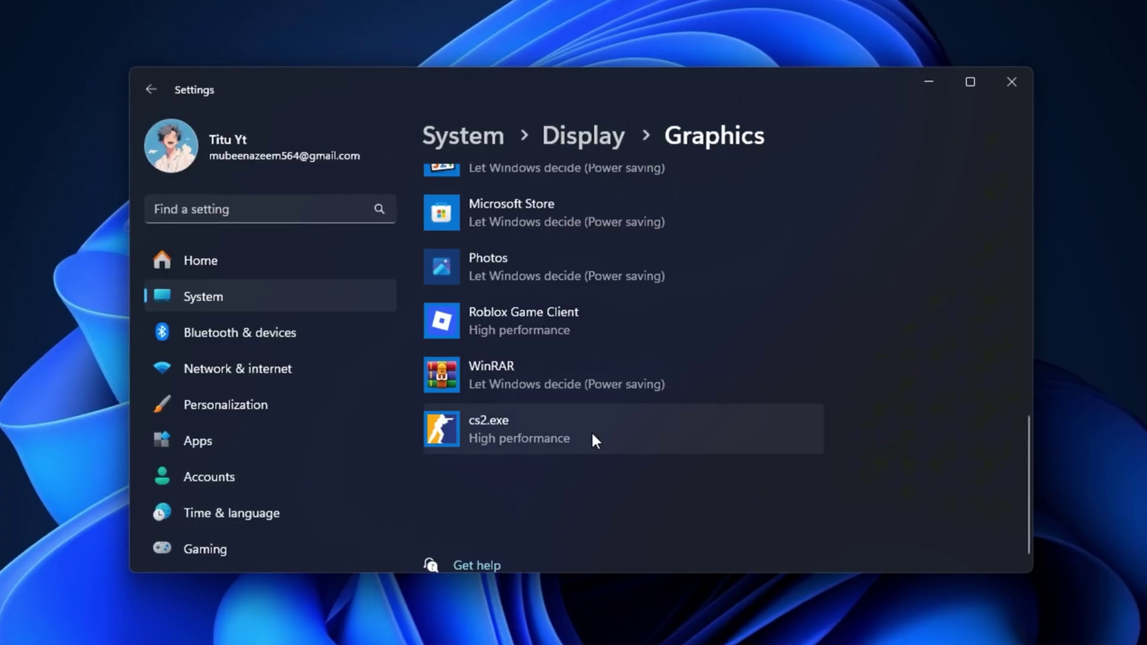
left_click(590, 432)
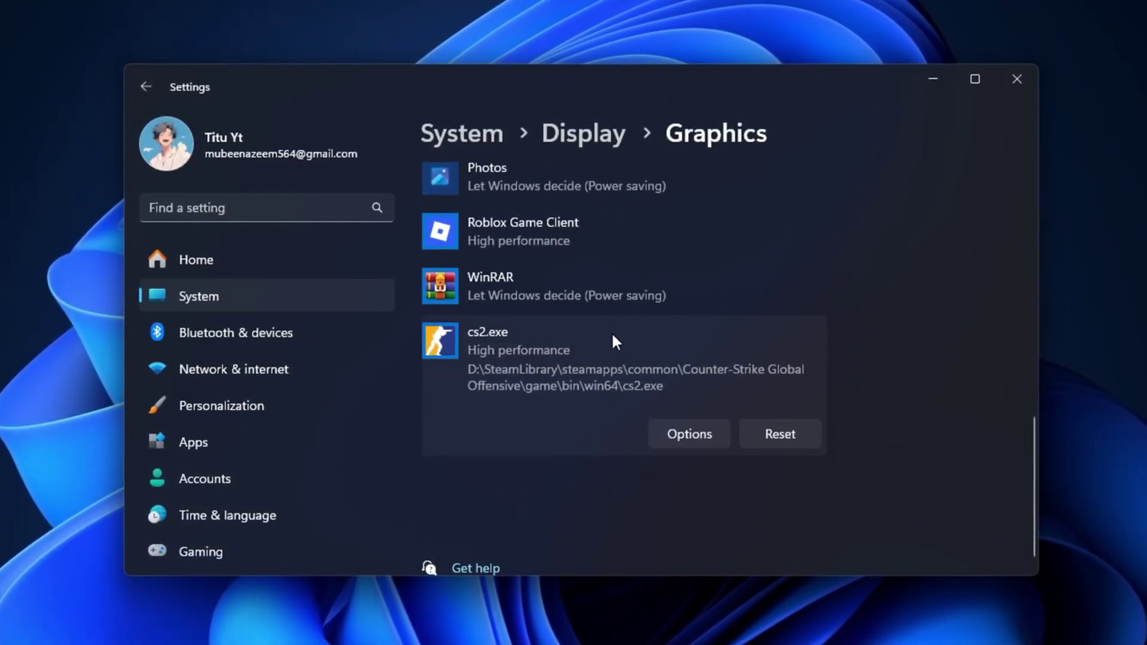
left_click(579, 244)
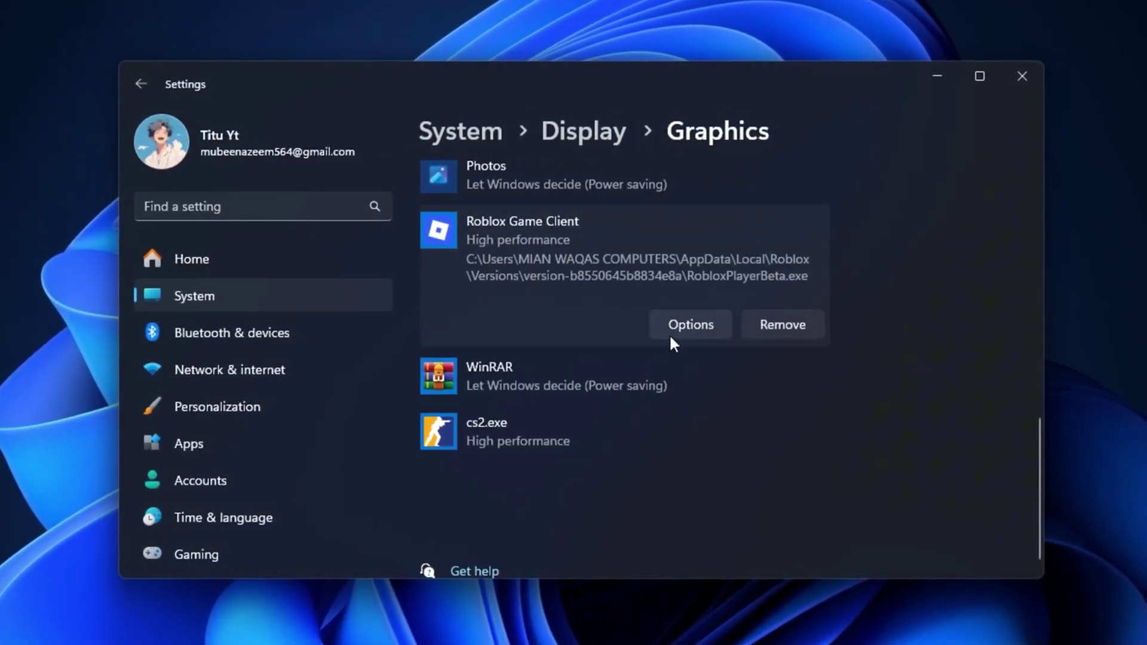
left_click(682, 323)
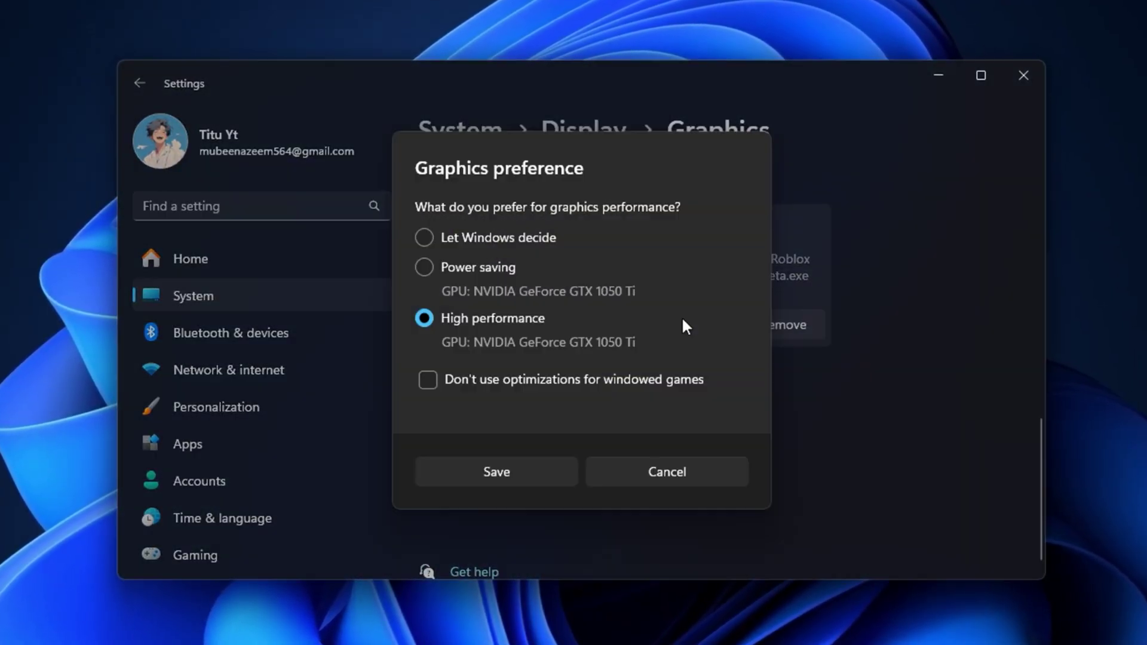
left_click(500, 471)
left_click(542, 438)
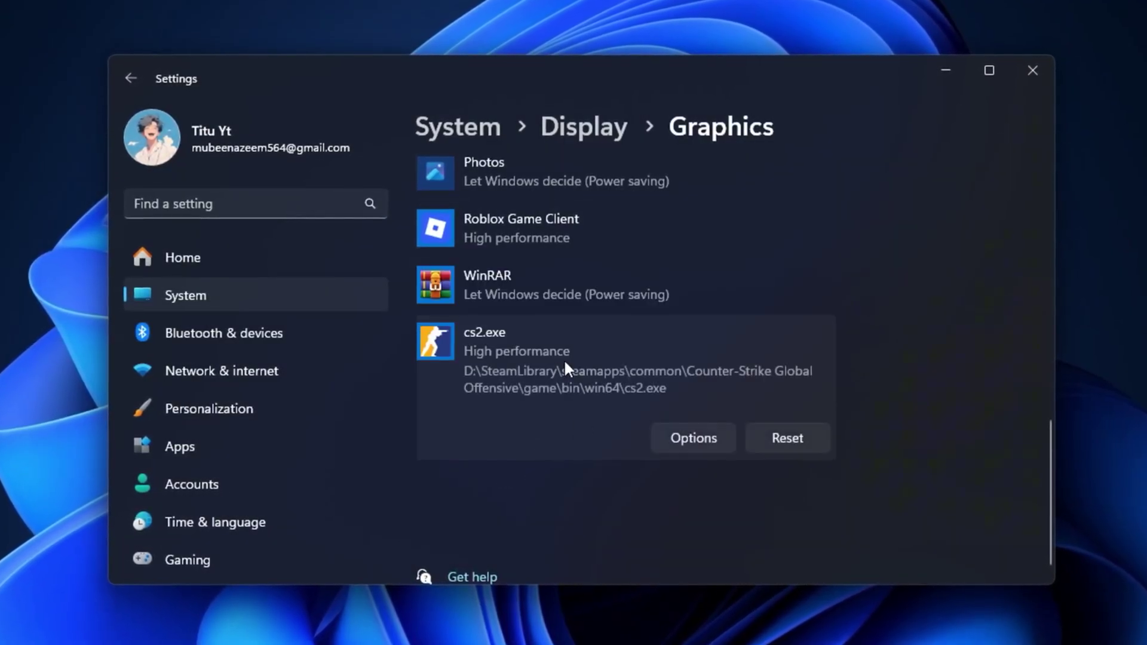
left_click(690, 435)
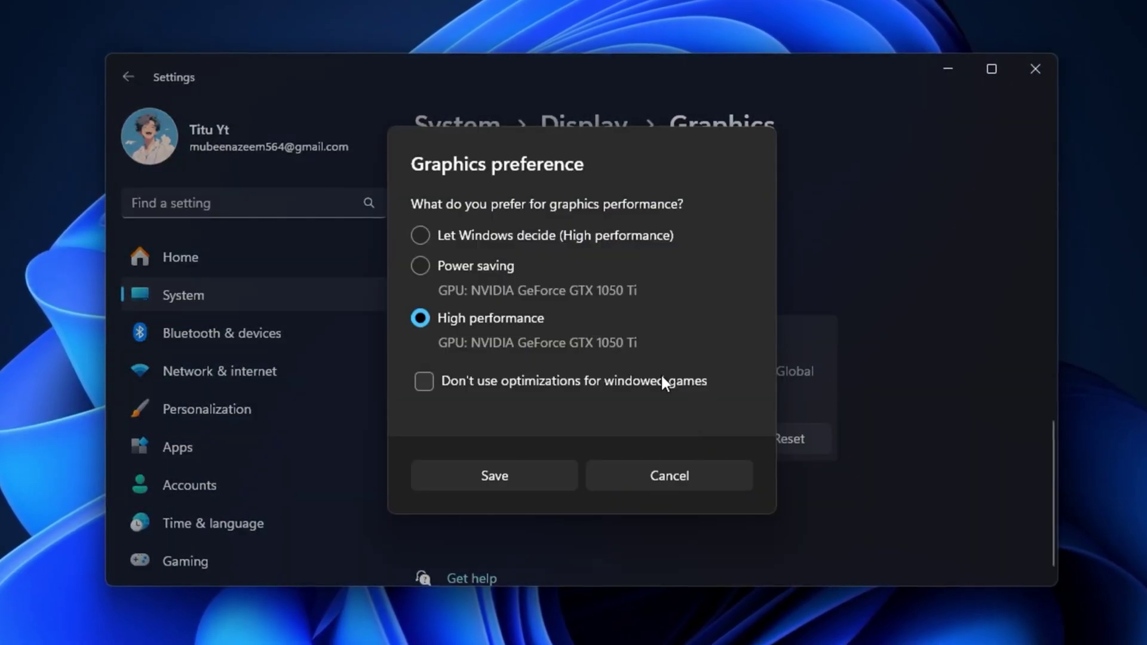
left_click(537, 475)
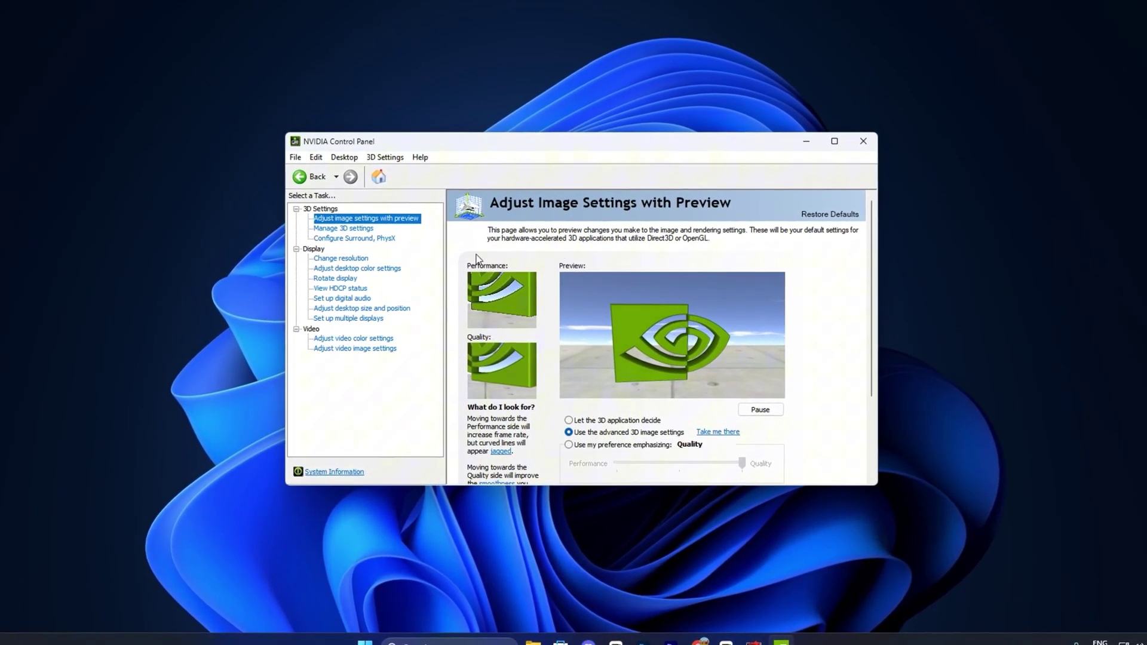
- Set the global Low Latency Mode to Ultra under Manage 3D Settings
left_click(339, 229)
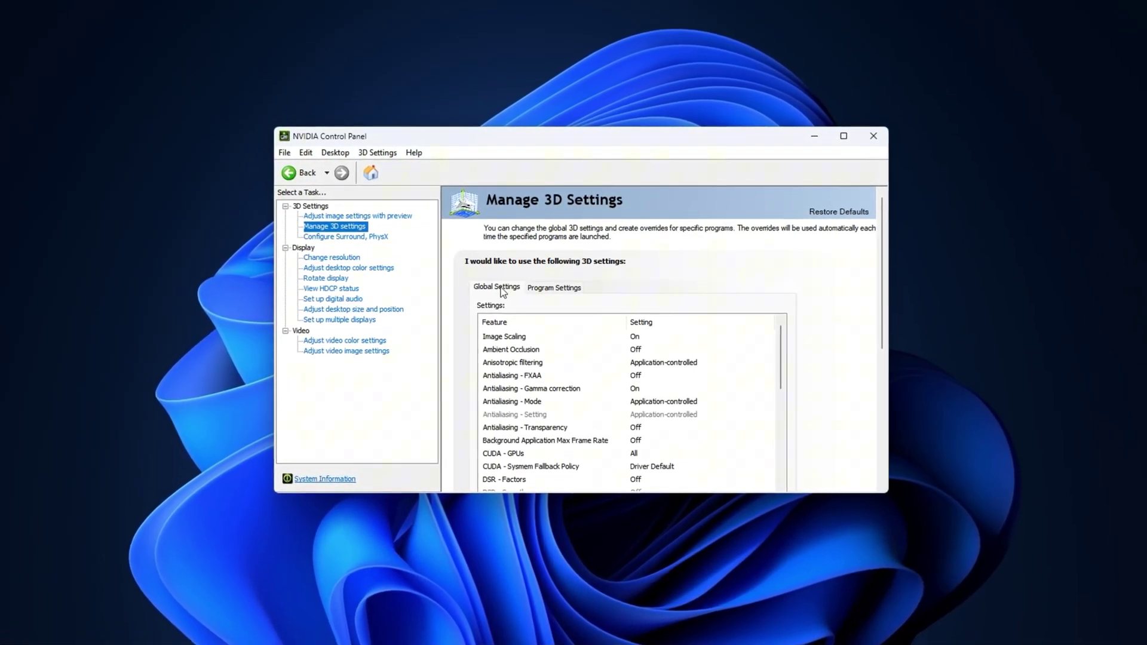
scroll(549, 358, "down", 3)
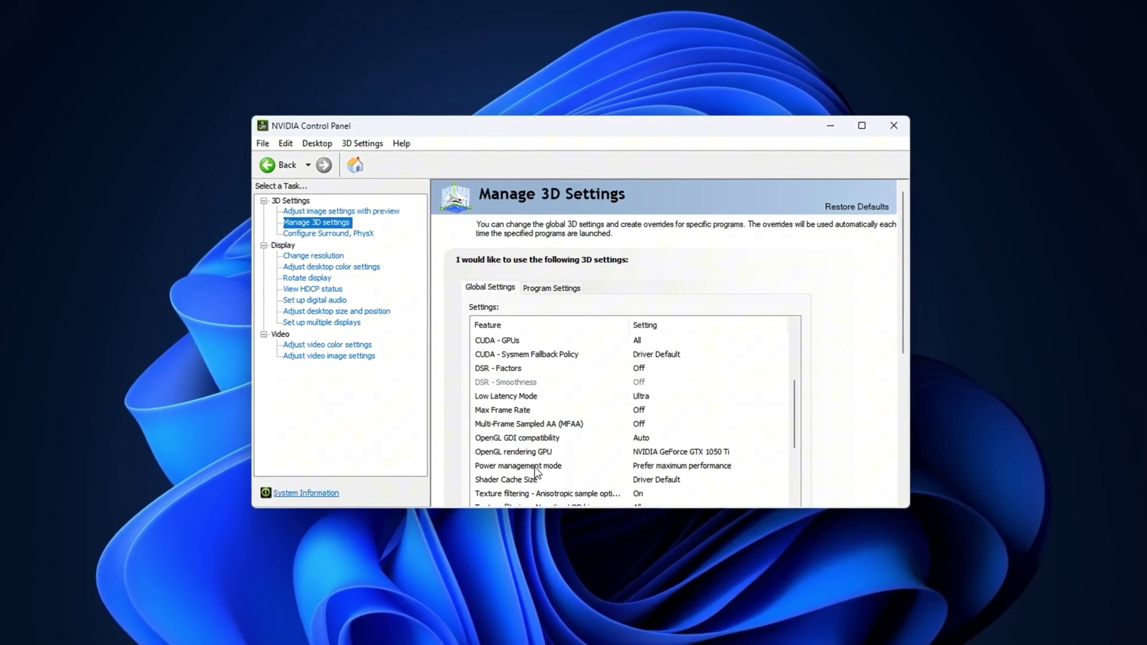
left_click(640, 396)
left_click(656, 397)
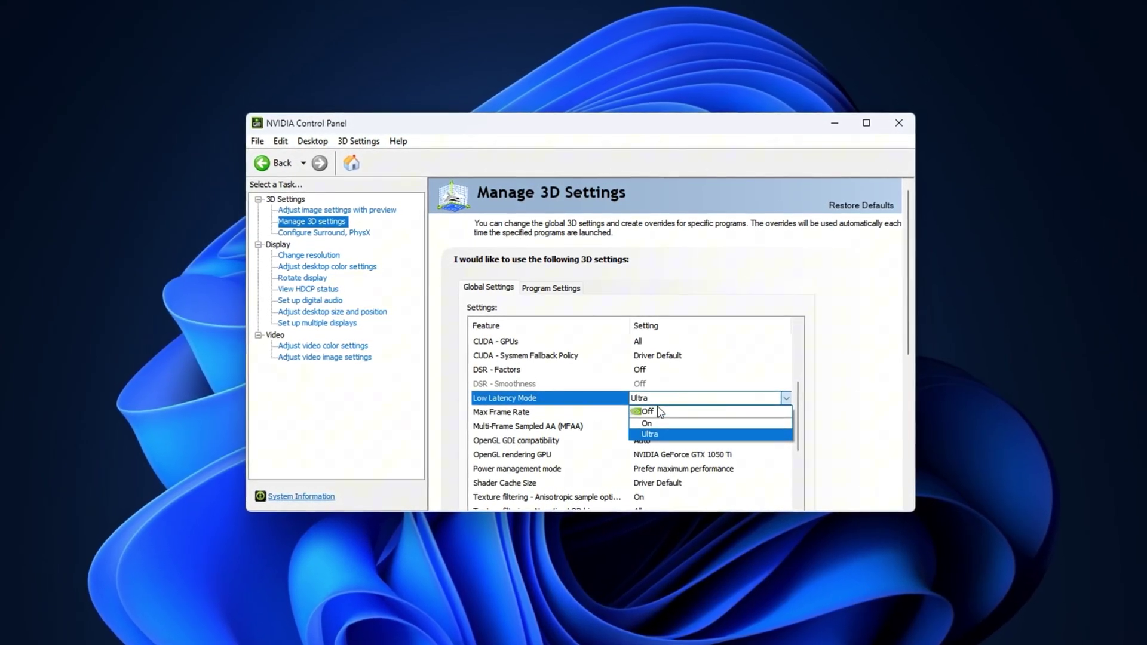
left_click(651, 401)
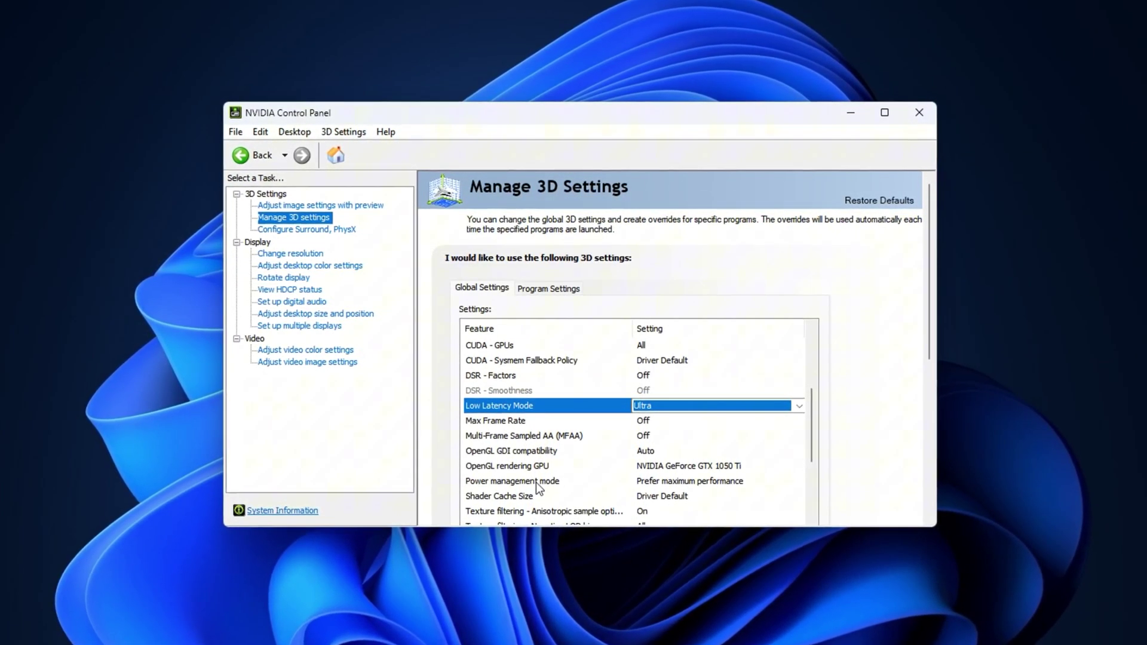
- Set the global Power management mode to Prefer maximum performance
left_click(623, 482)
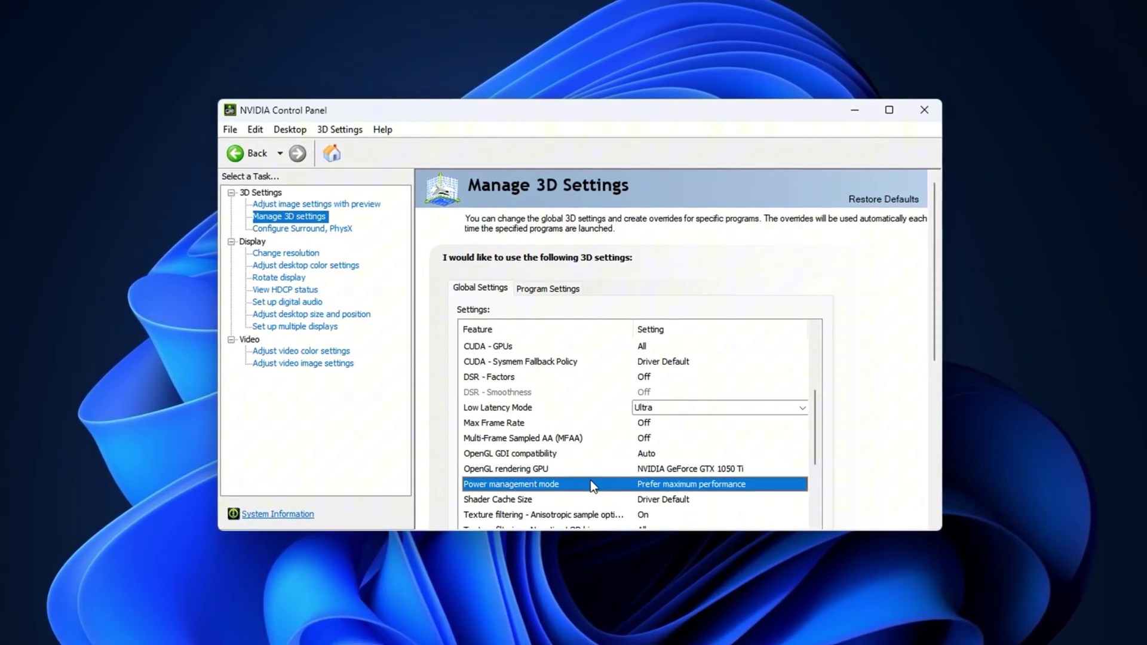
left_click(707, 487)
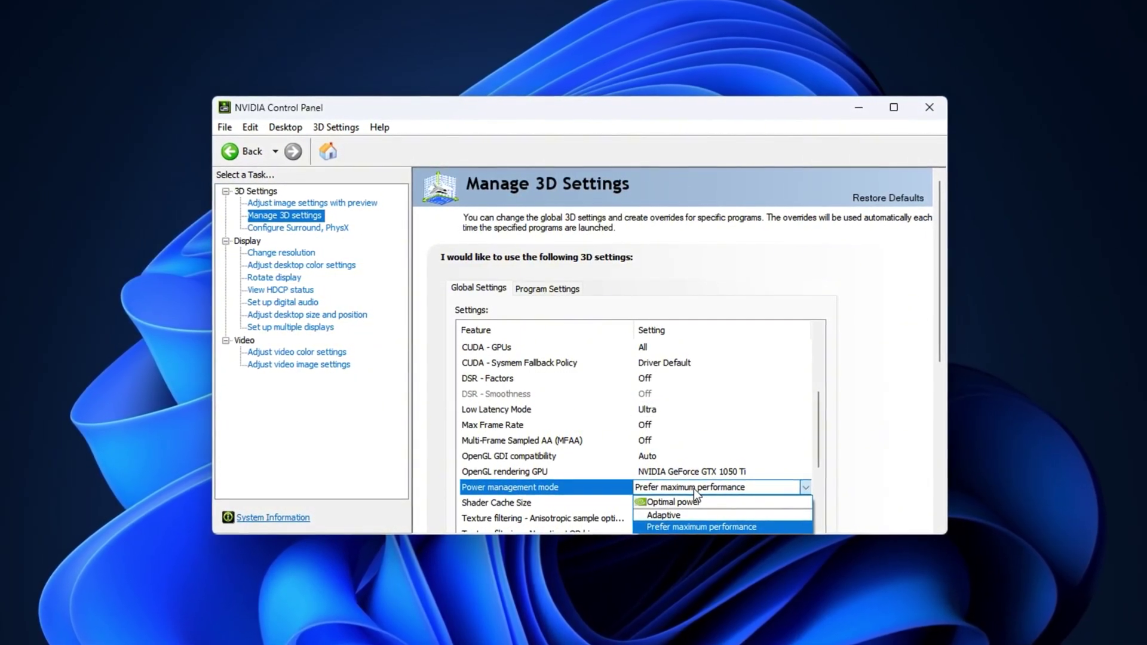
scroll(572, 488, "down", 3)
left_click(676, 366)
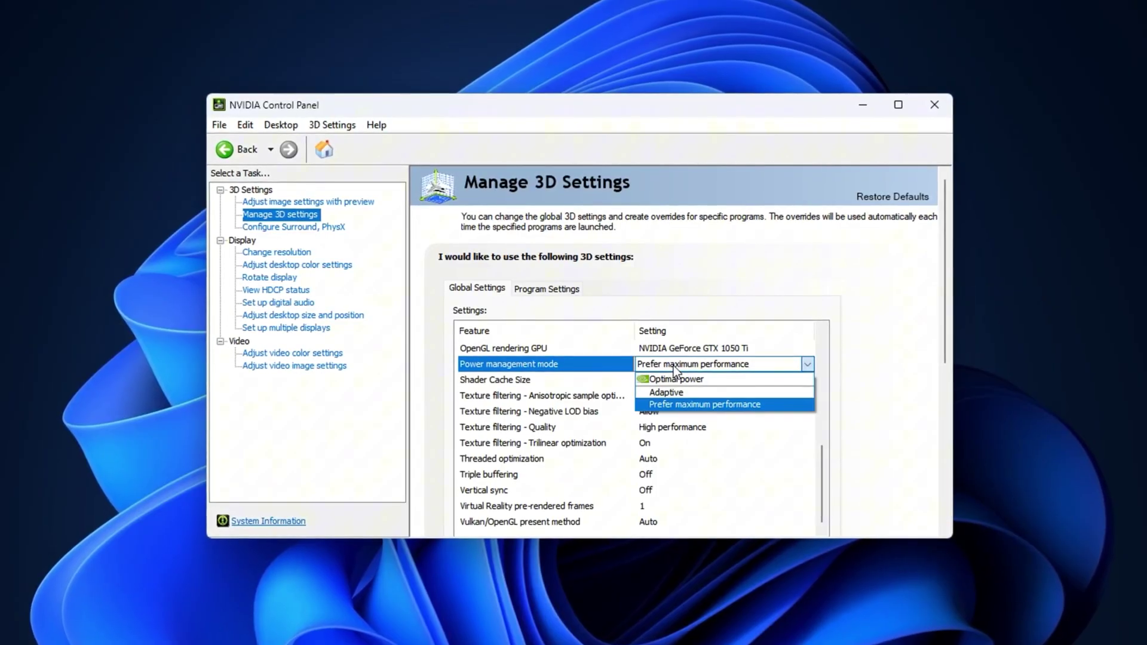
left_click(674, 366)
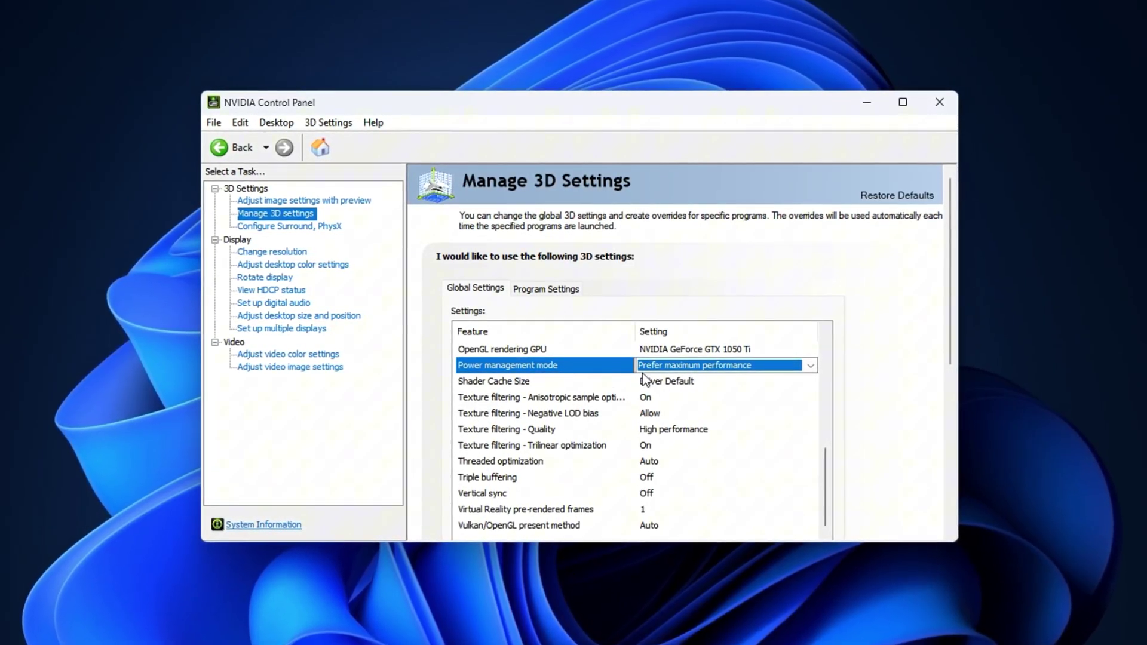
- Set the OpenGL rendering GPU to the GTX 1050 Ti
scroll(639, 371, "up", 2)
left_click(693, 447)
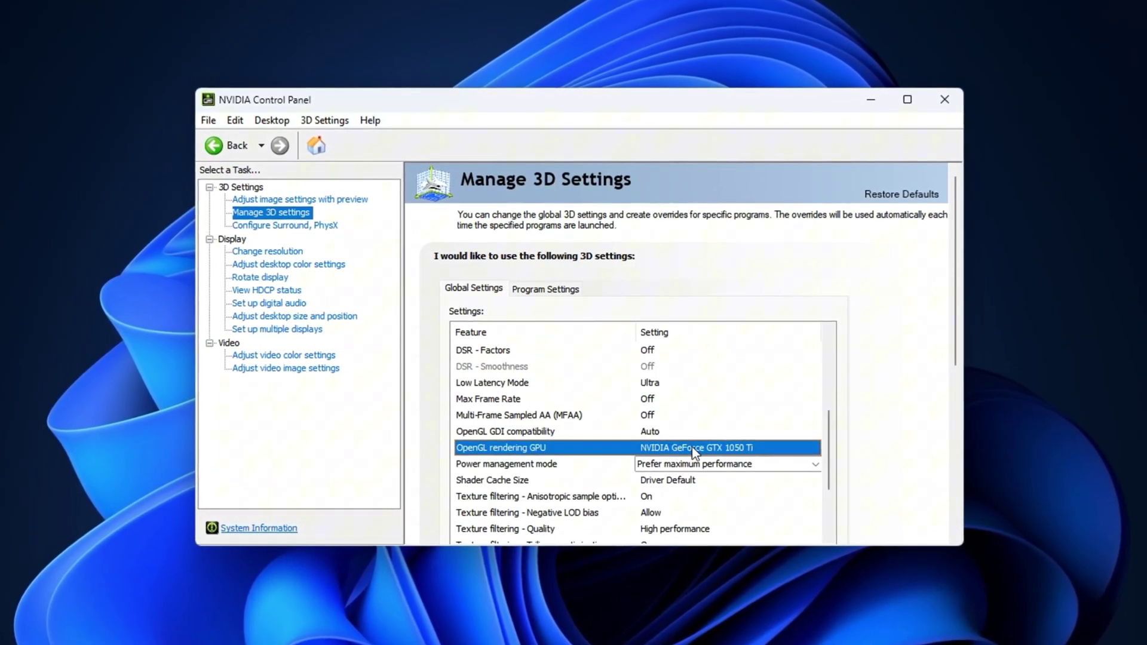
left_click(693, 446)
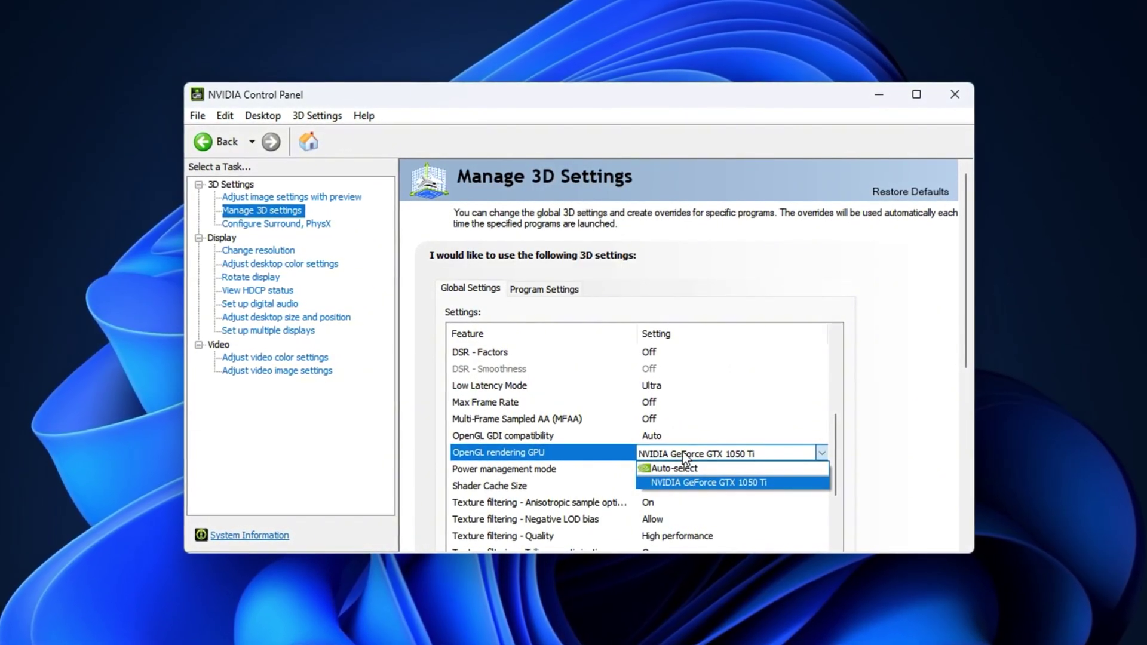
left_click(687, 453)
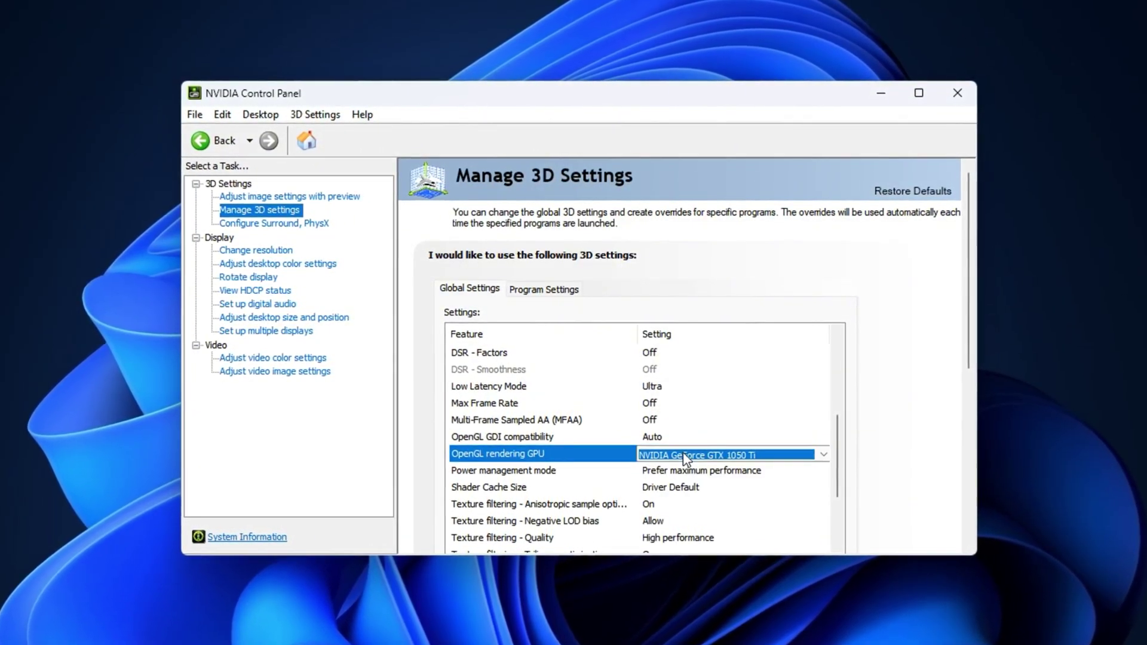
left_click(589, 458)
- Set Vertical sync to Off in Global Settings
scroll(598, 462, "down", 2)
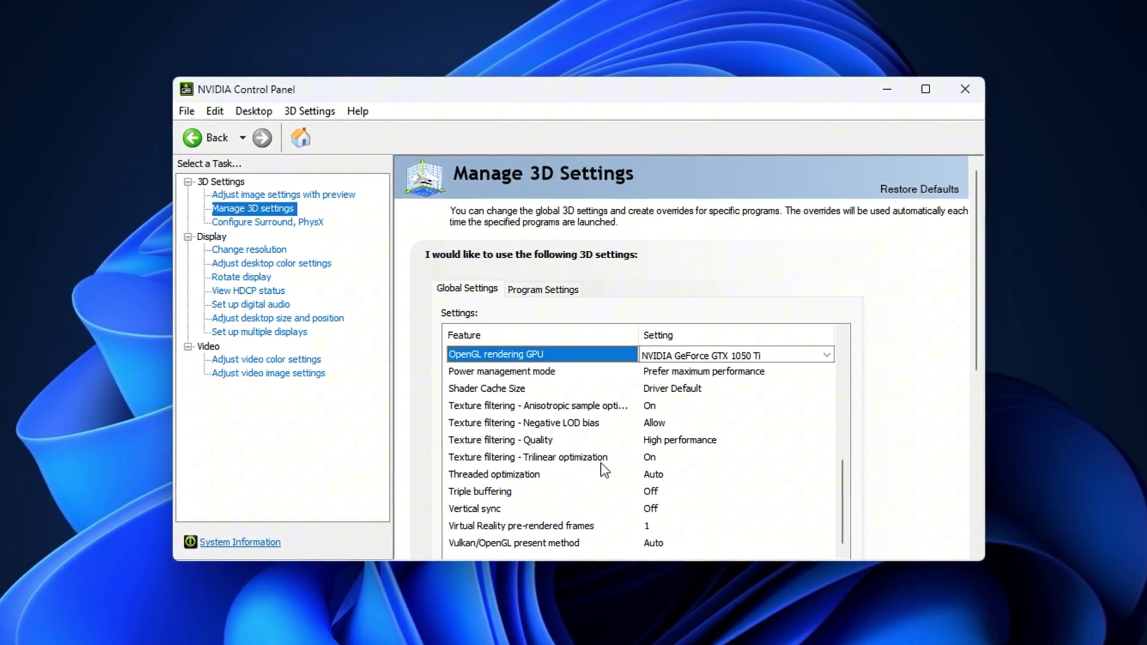
left_click(675, 511)
left_click(676, 513)
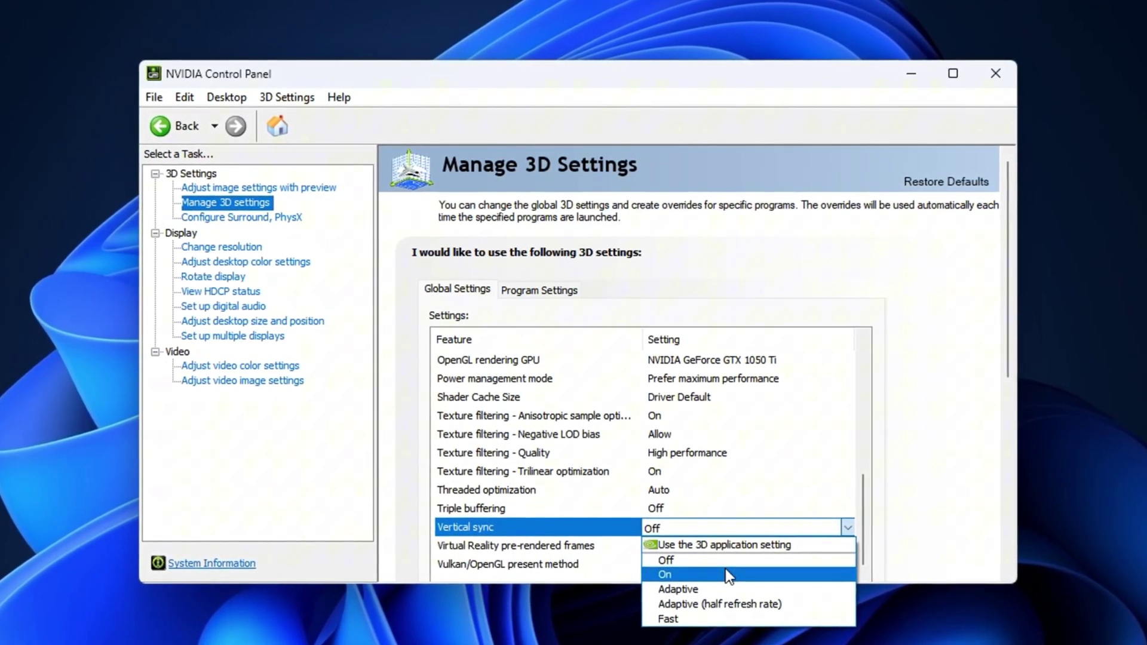
left_click(619, 526)
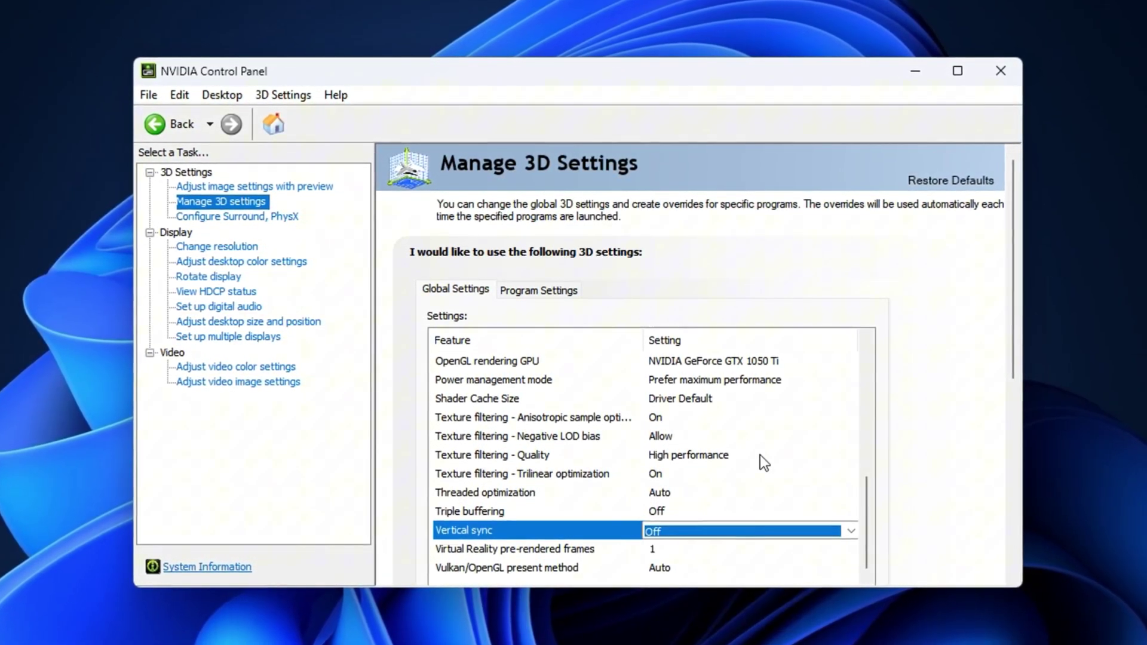
left_click(629, 536)
- Reload the Hand Cannon and fire two shots toward the clock tower
scroll(662, 504, "up", 1)
scroll(662, 505, "down", 1)
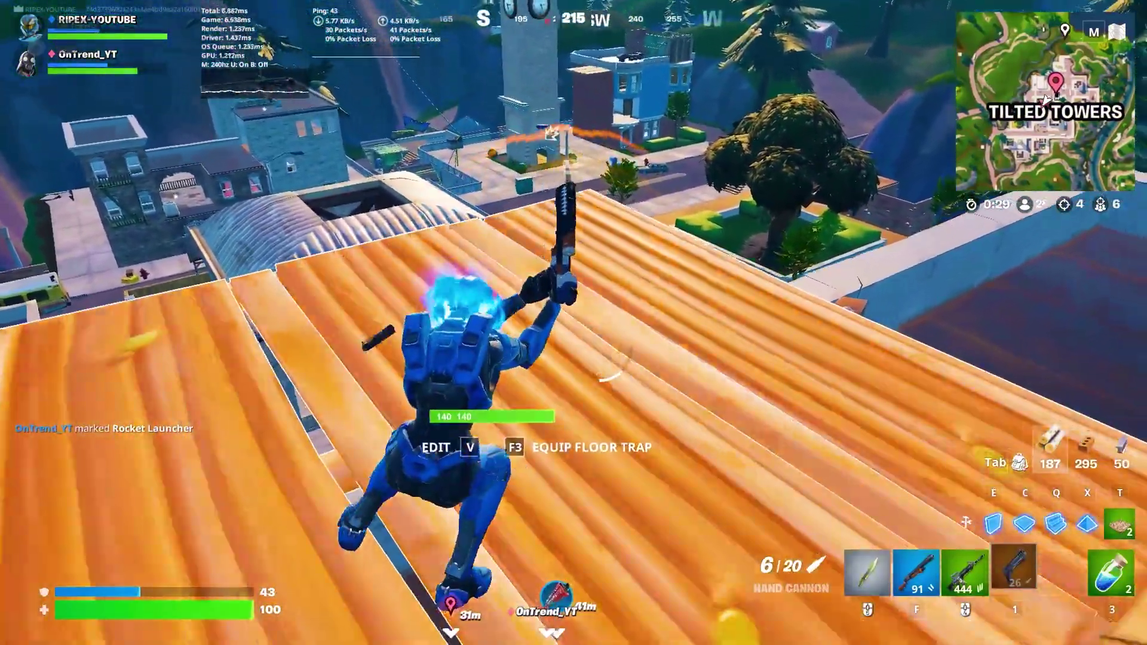
key("r")
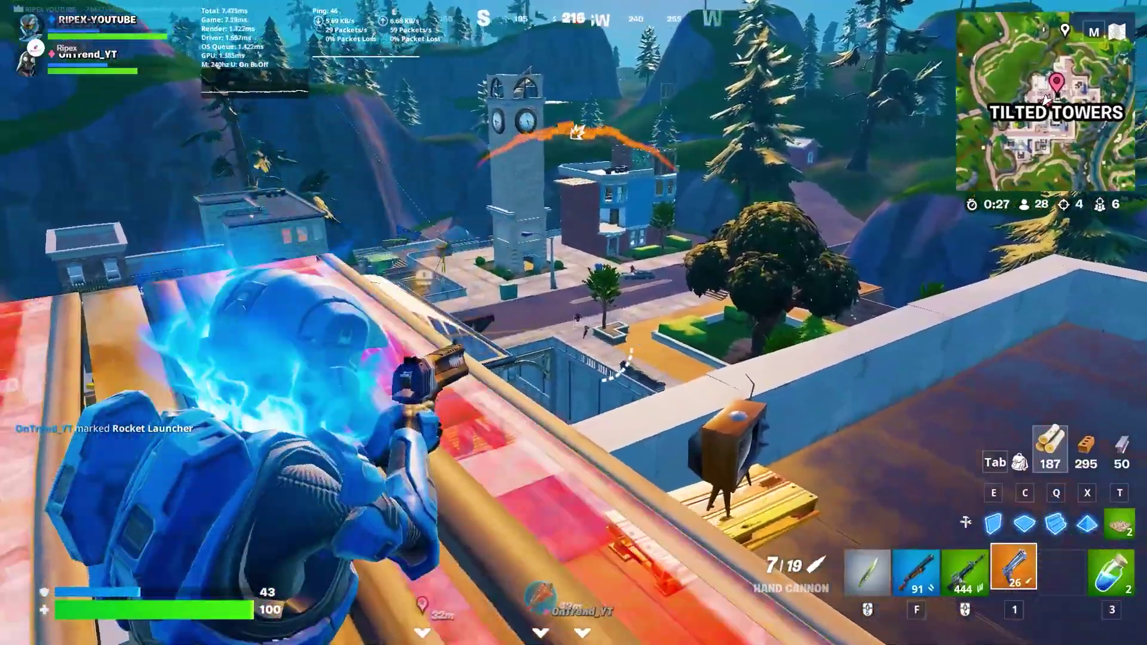
left_click(616, 365)
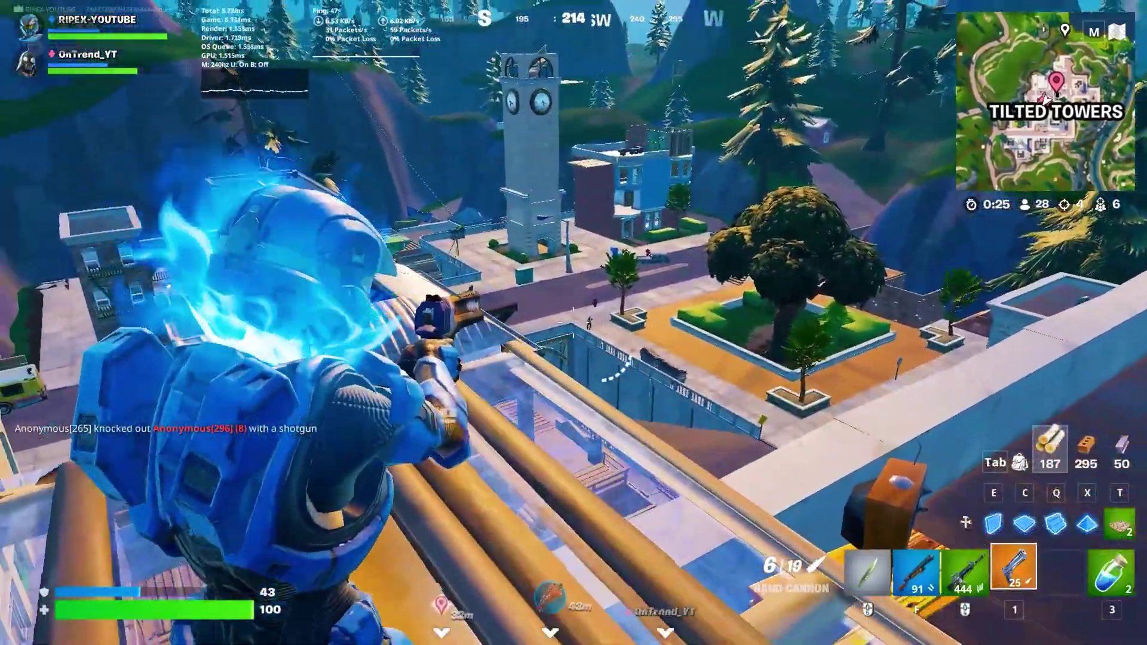
left_click(615, 373)
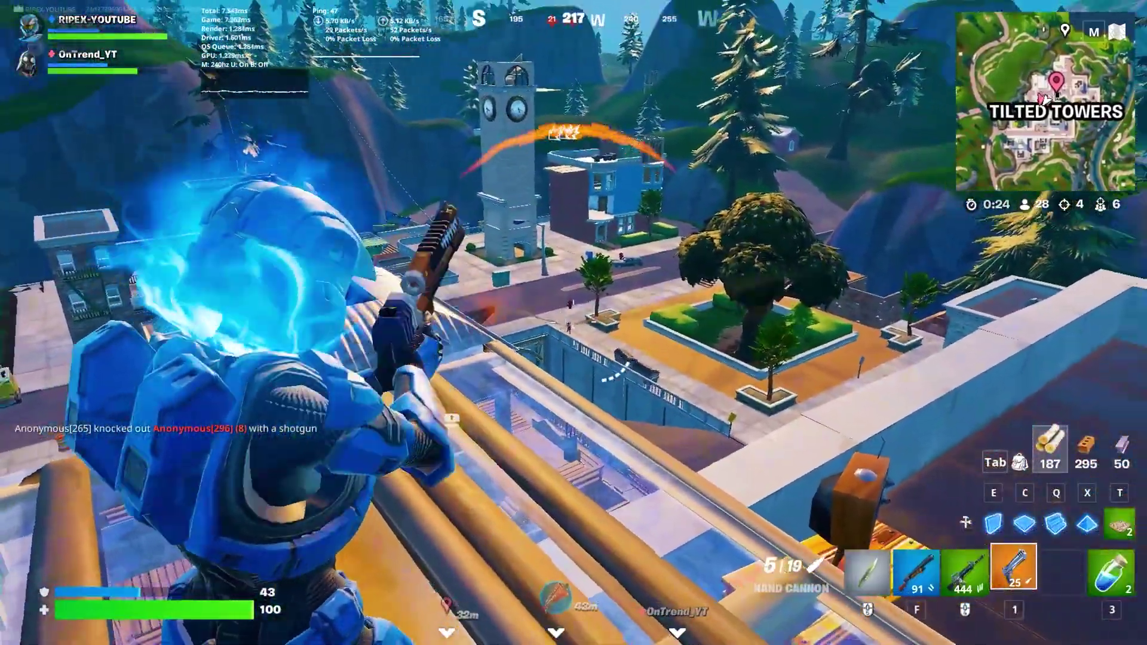
- Drop onto the concrete rooftop, grab the heavy ammo and build a wooden ramp
key("w")
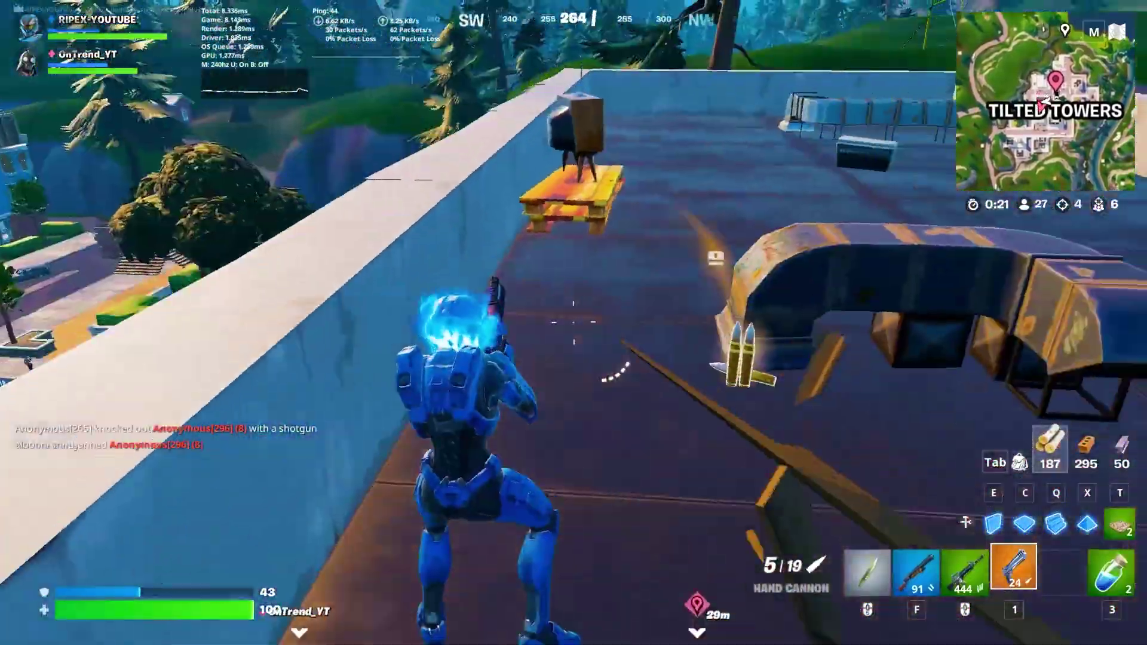
key("q")
left_click(573, 322)
key("w")
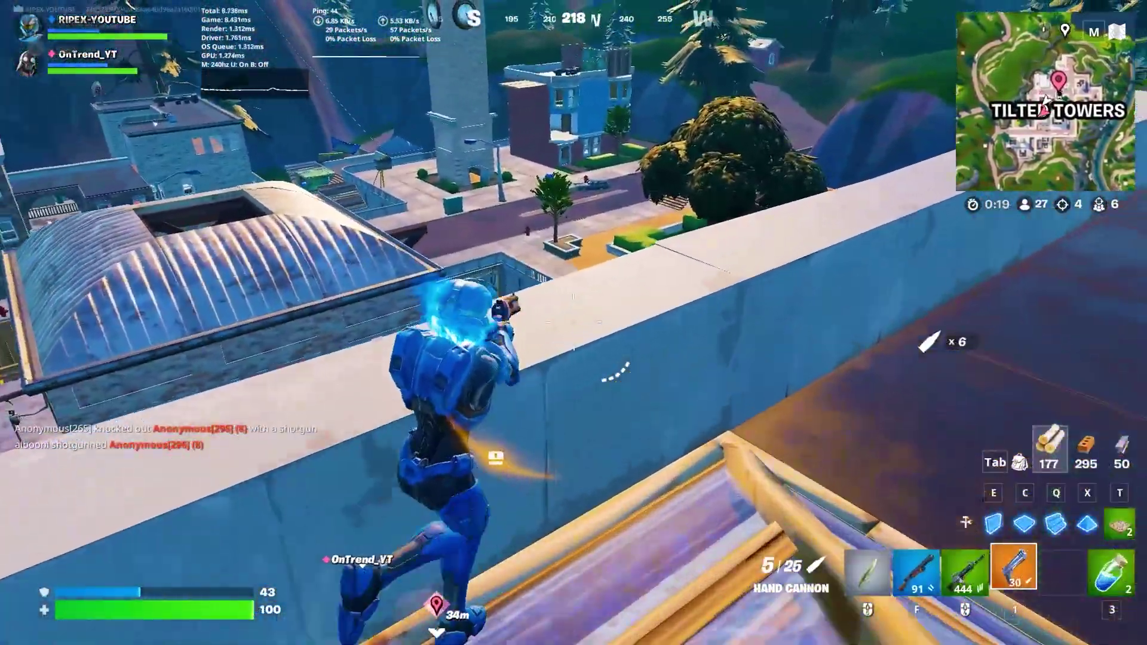